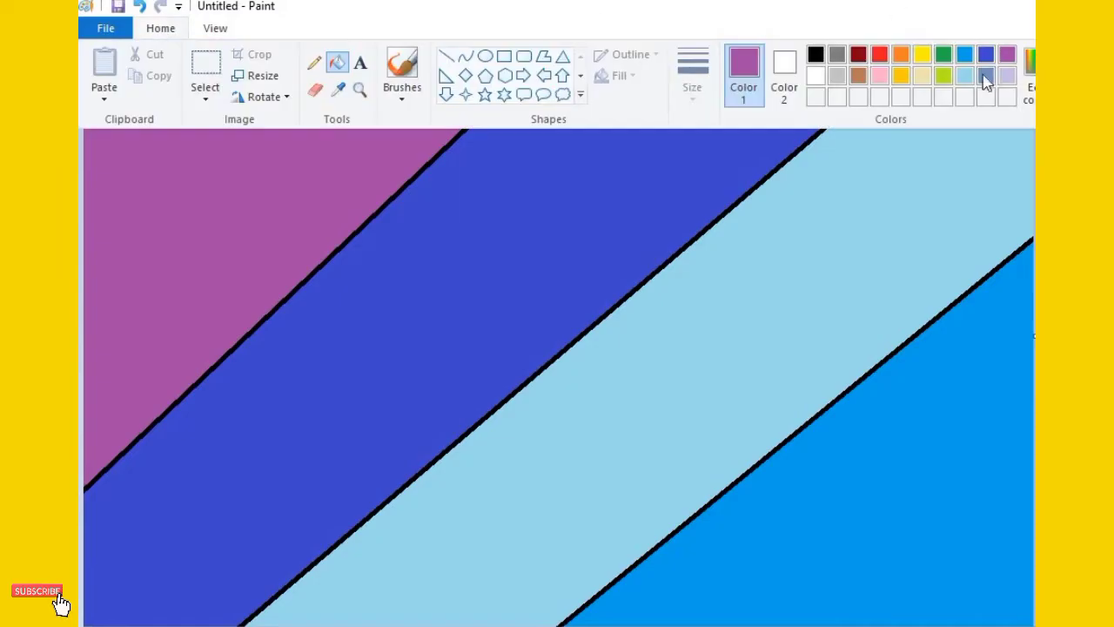
Fill the diagonal band beside the purple corner with blue-gray, and resize the image to 1 by 552 pixels
click(987, 75)
click(780, 142)
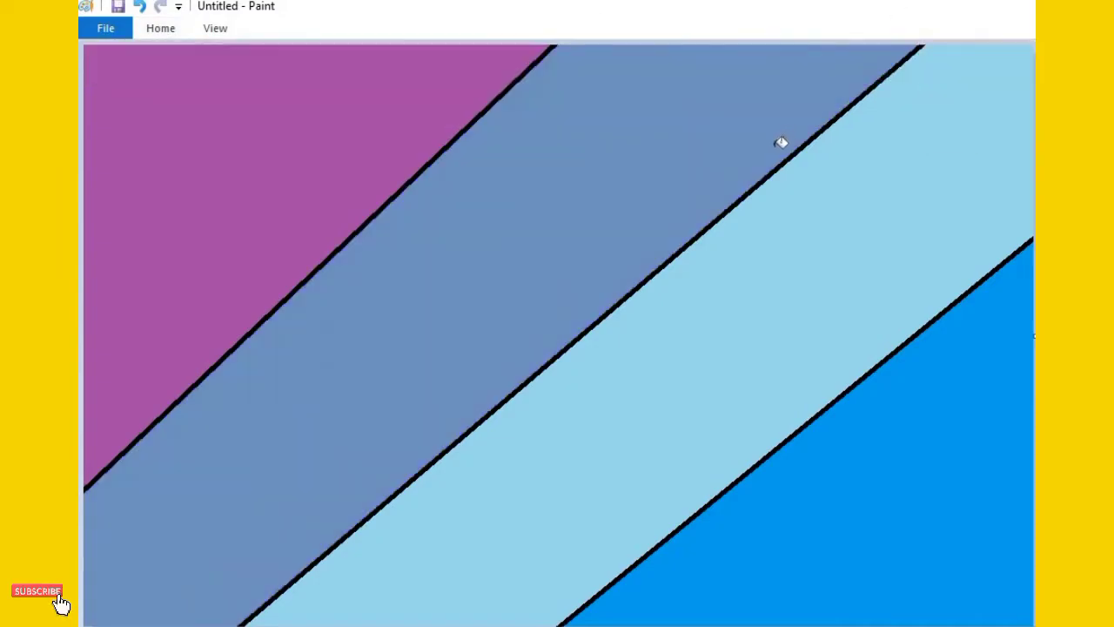
click(160, 28)
click(254, 76)
click(310, 147)
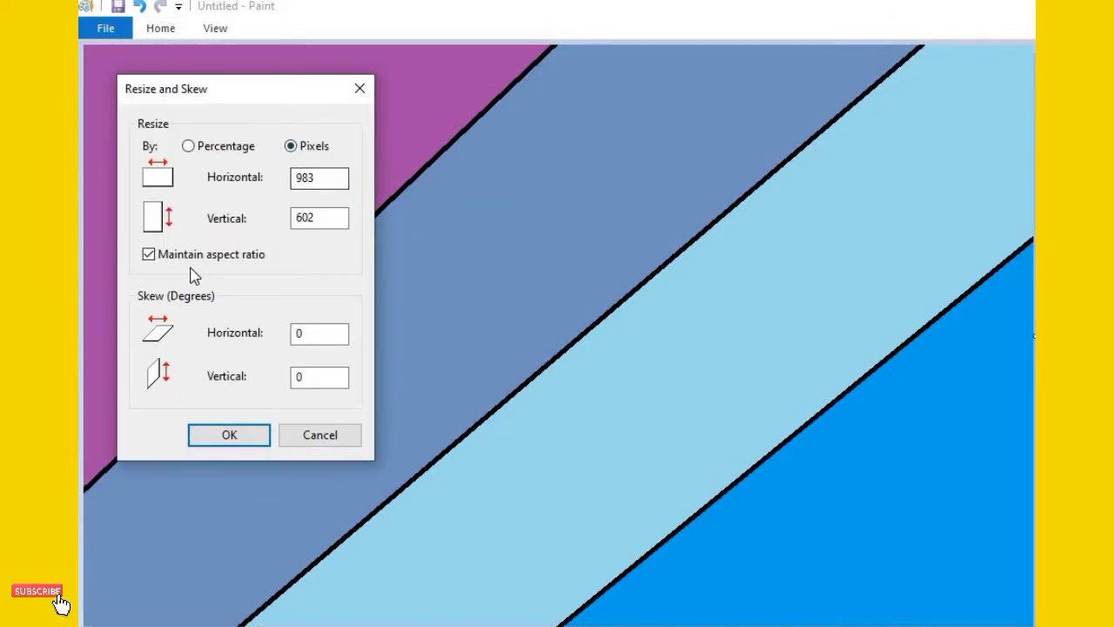
click(319, 185)
key(BackSpace)
key(BackSpace)
text(1)
click(330, 221)
text(552)
click(239, 441)
Stretch the image to 987 pixels wide without maintaining the aspect ratio to make a gradient background
click(170, 31)
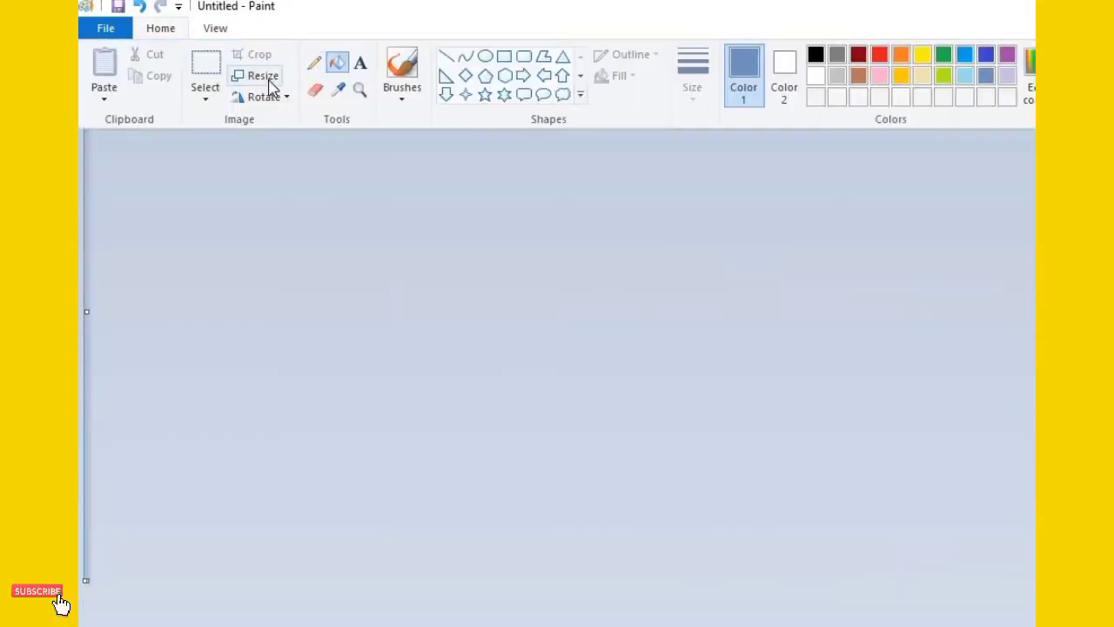
click(269, 83)
click(307, 148)
click(148, 254)
click(328, 177)
key(BackSpace)
text(987)
click(229, 434)
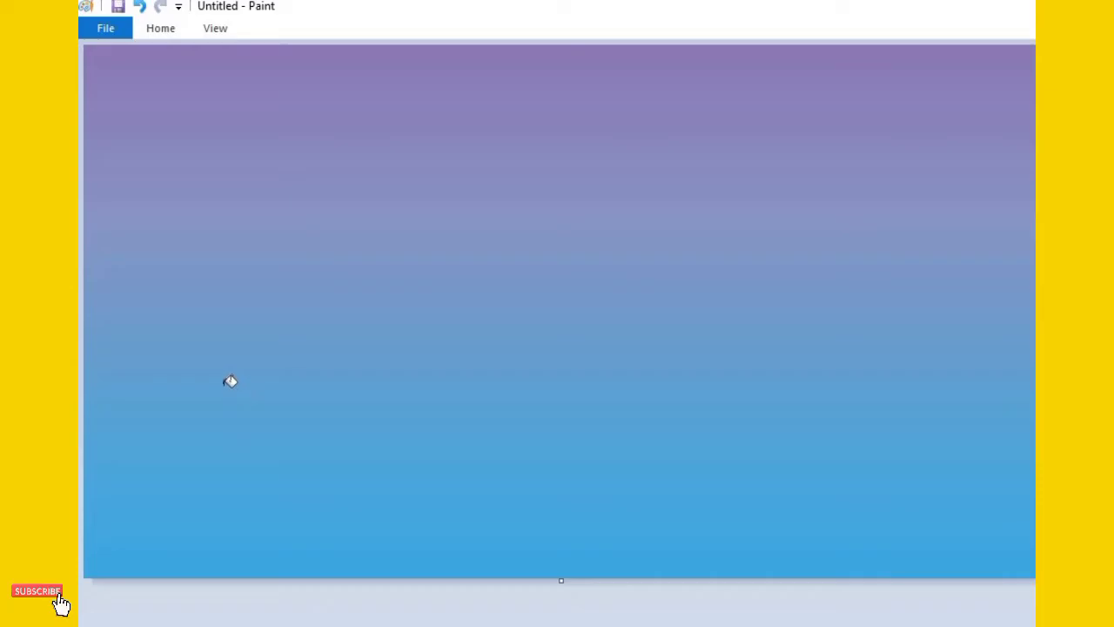
click(159, 28)
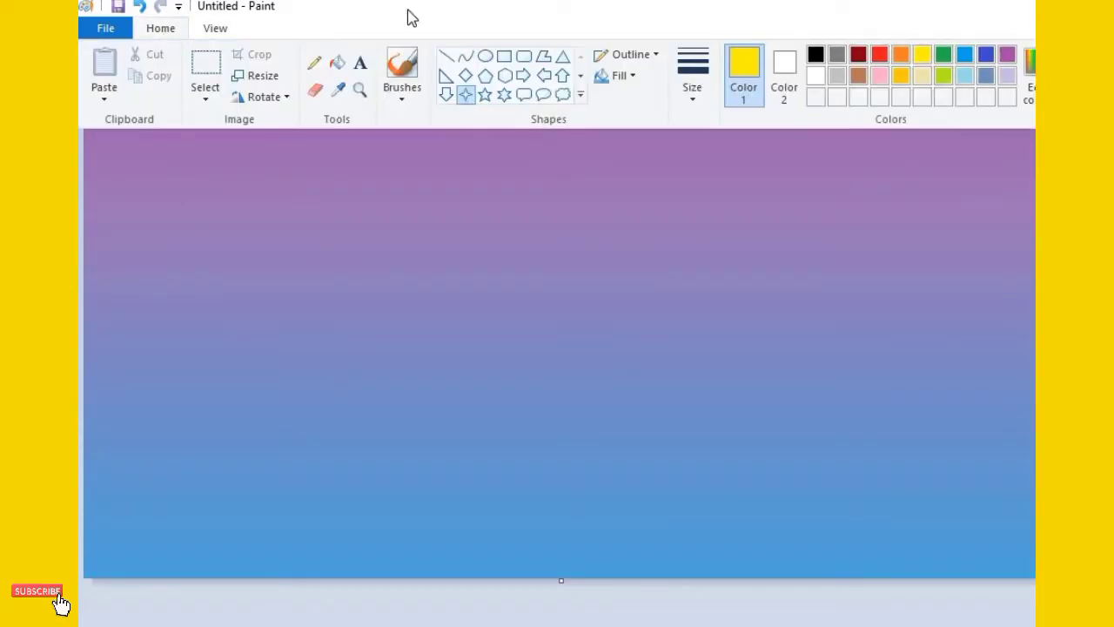
click(815, 76)
click(112, 71)
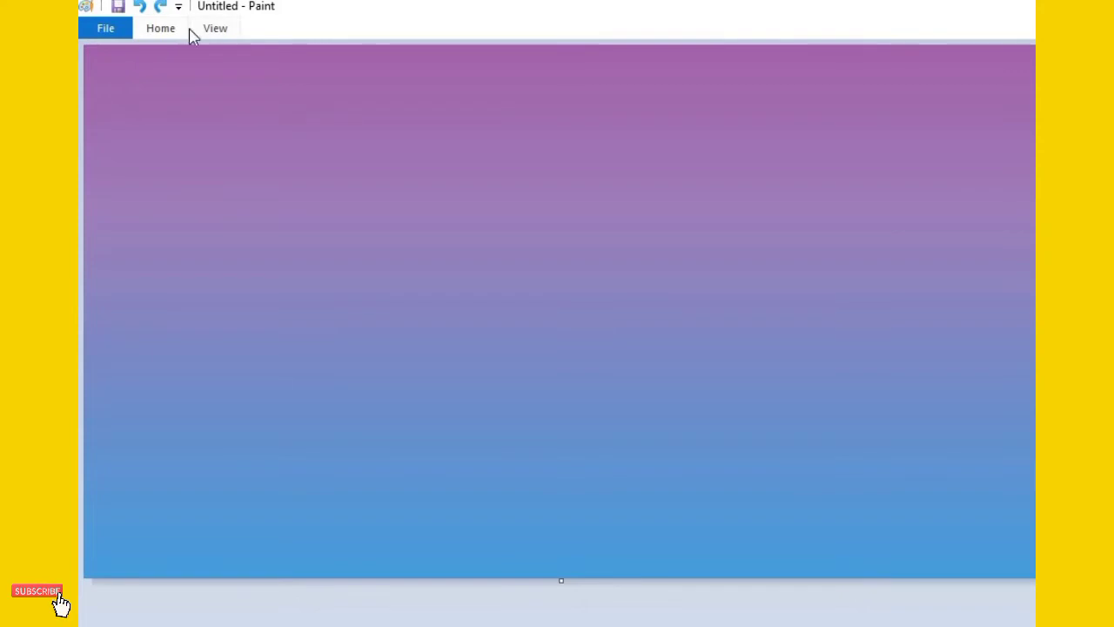
click(160, 29)
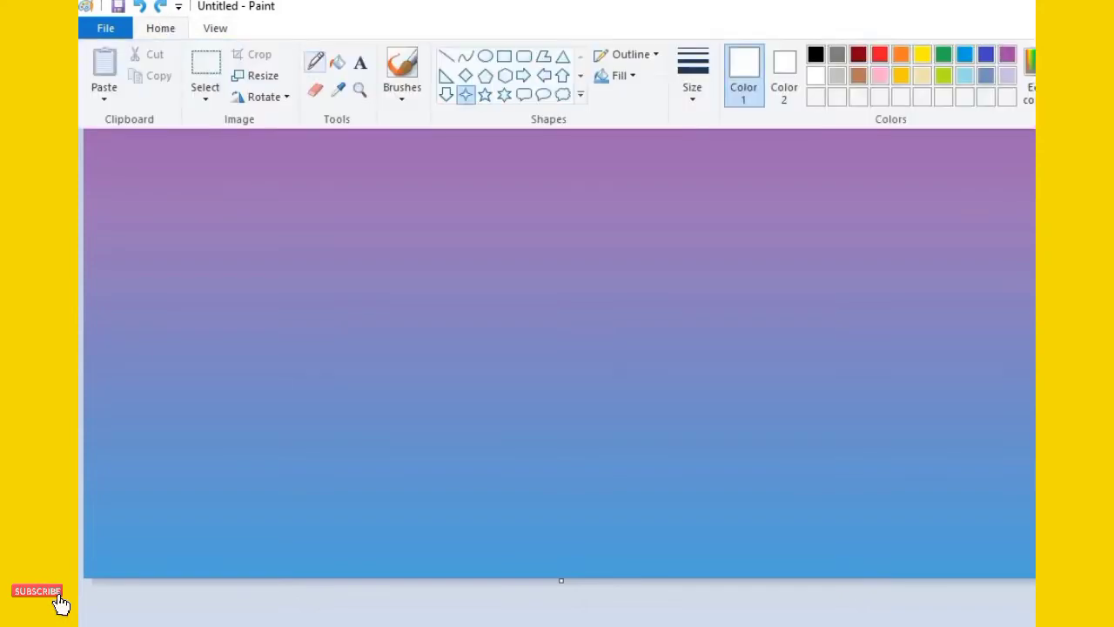
click(312, 60)
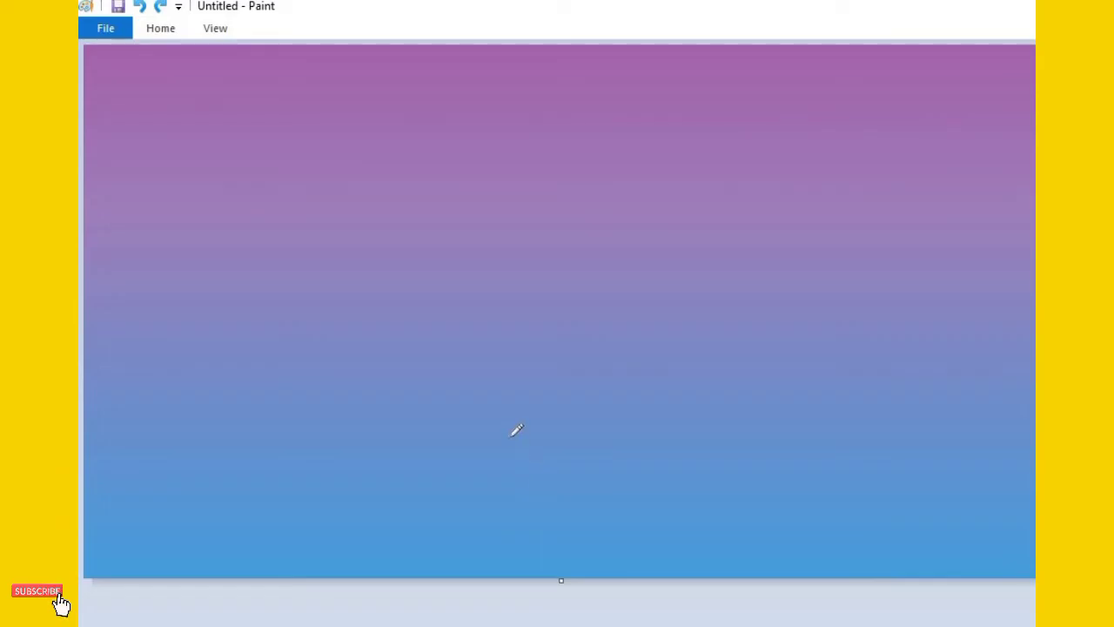
Set the drawing colour to black and draw a nearly horizontal straight line from right of the canvas centre to the right edge
click(160, 29)
click(400, 70)
click(287, 124)
click(167, 28)
click(814, 56)
mouse_move(655, 336)
mouse_down()
mouse_move(712, 321)
mouse_move(1031, 304)
mouse_up()
key(ctrl+z)
click(167, 29)
click(451, 54)
drag(713, 327, 1036, 324)
drag(675, 331, 621, 329)
Draw a jagged sloping underside with the brush from the line's inner end down to the canvas's right edge
click(171, 31)
click(400, 65)
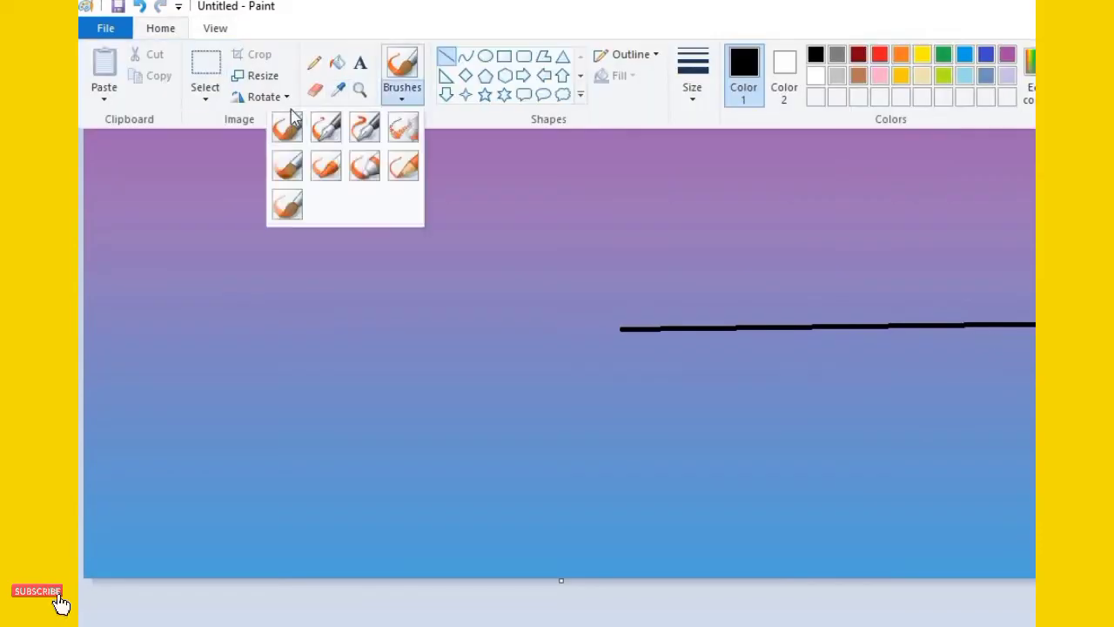
click(285, 122)
drag(659, 359, 775, 401)
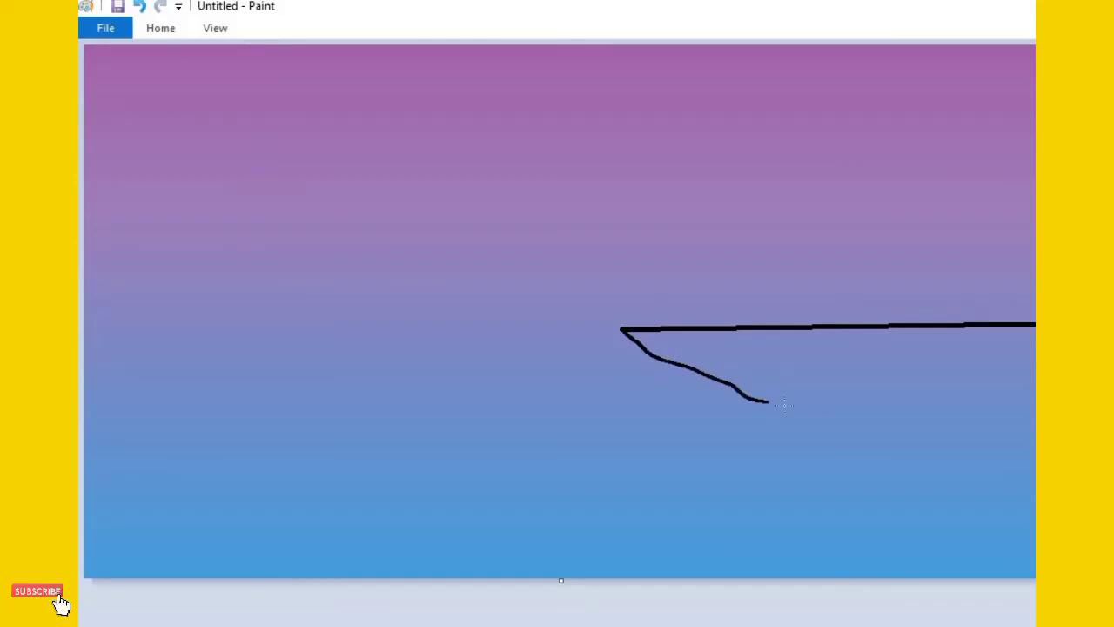
mouse_move(908, 428)
mouse_down()
mouse_move(1012, 476)
mouse_move(1035, 479)
mouse_up()
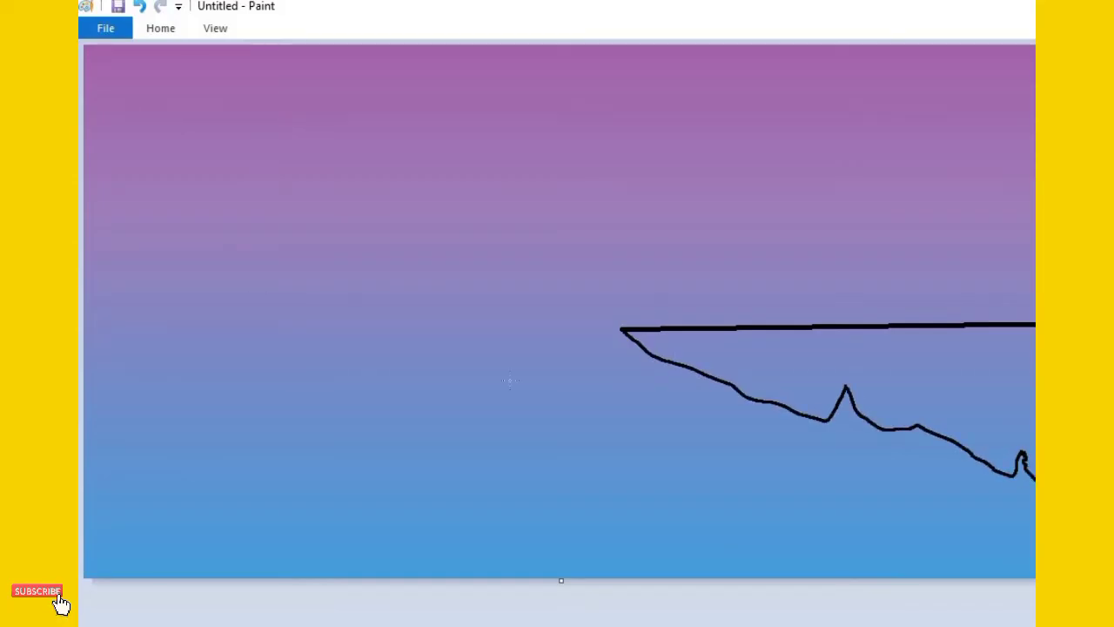
Draw a matching straight black line from the canvas's left edge, leaving a gap before the right cliff
click(161, 29)
click(442, 52)
drag(389, 341, 82, 335)
drag(395, 338, 444, 333)
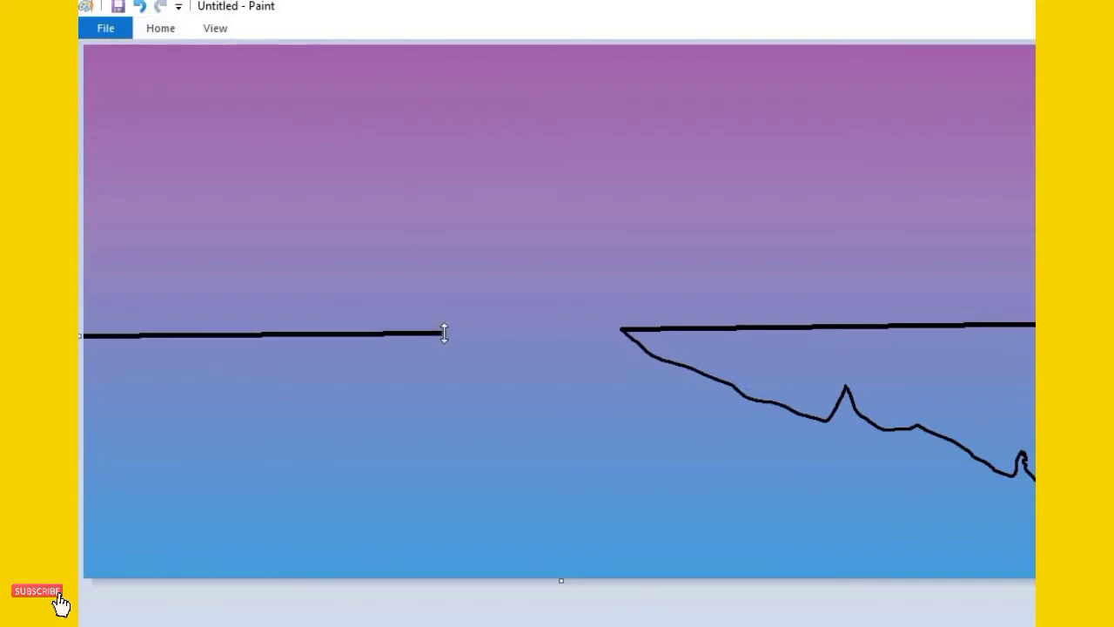
Draw the left cliff's jagged underside with the brush, from the line's inner end down to the left edge
click(161, 29)
click(399, 97)
click(287, 125)
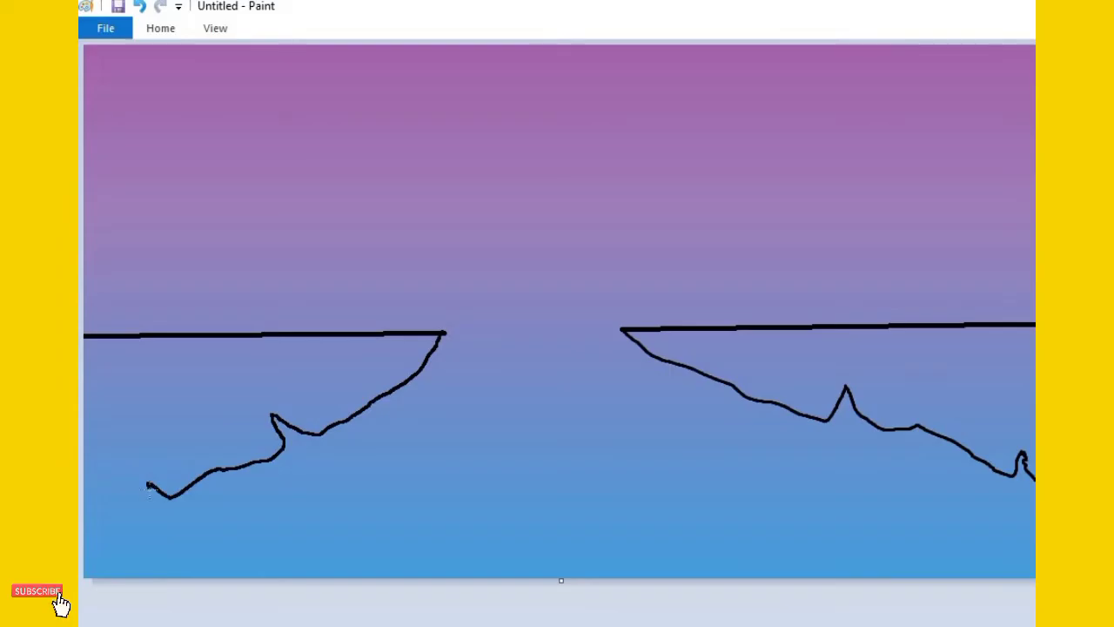
drag(122, 525, 84, 561)
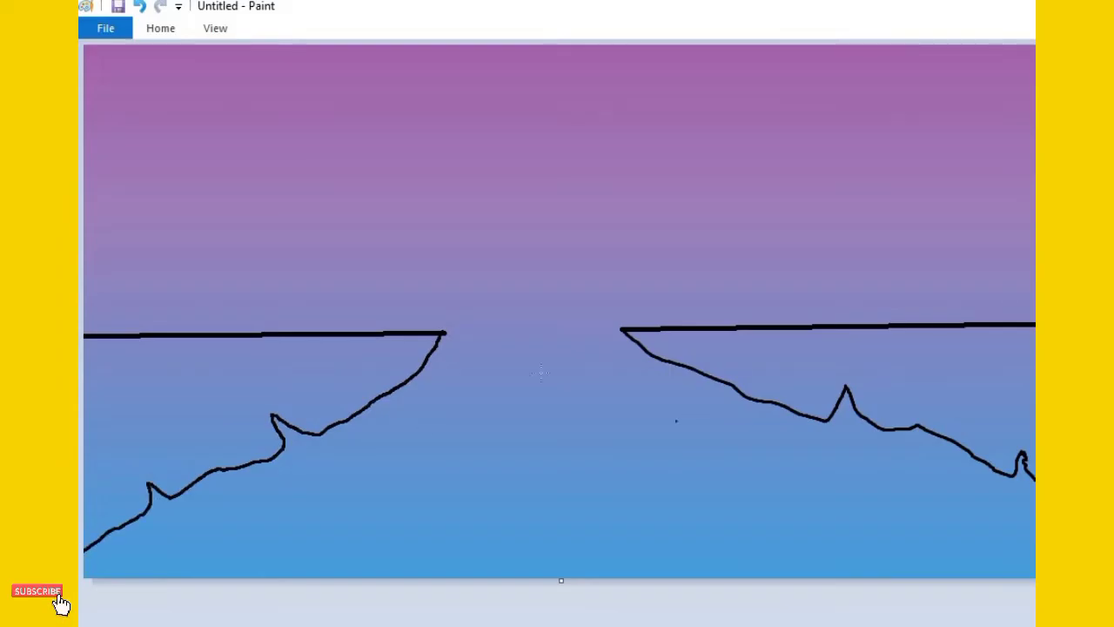
Start shading the left cliff's interior with black brush strokes, changing to a thicker brush size
mouse_move(347, 366)
mouse_down()
mouse_move(193, 407)
mouse_move(117, 446)
mouse_move(155, 421)
mouse_up()
click(162, 30)
click(693, 92)
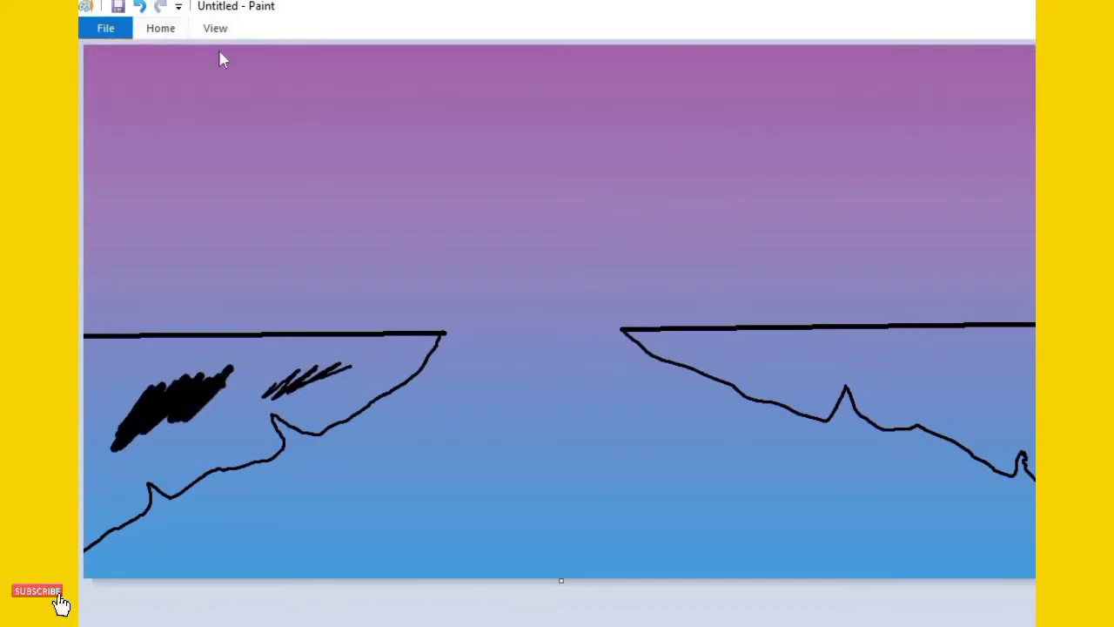
Shade the inside of the left cliff black with overlapping Marker strokes
click(160, 28)
click(400, 98)
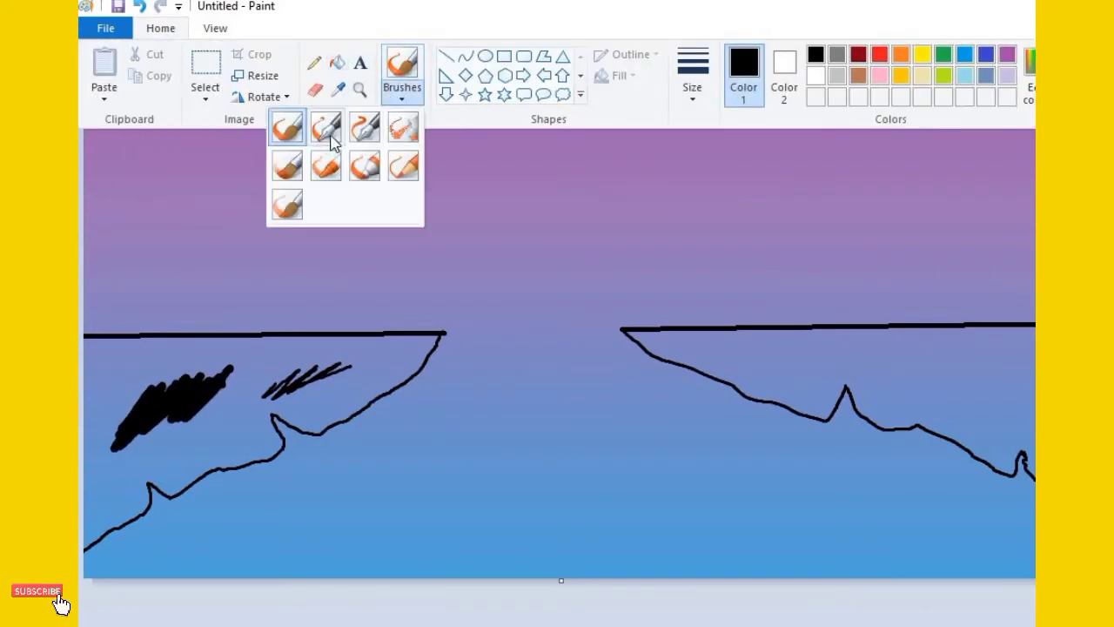
click(370, 171)
mouse_move(213, 431)
mouse_down()
mouse_move(131, 453)
mouse_move(100, 365)
mouse_move(87, 383)
mouse_up()
mouse_move(166, 373)
mouse_down()
mouse_move(211, 359)
mouse_move(422, 341)
mouse_move(357, 377)
mouse_move(342, 401)
mouse_move(357, 398)
mouse_move(402, 357)
mouse_move(329, 383)
mouse_move(330, 363)
mouse_move(355, 364)
mouse_move(228, 386)
mouse_move(233, 405)
mouse_move(198, 452)
mouse_move(250, 450)
mouse_move(265, 439)
mouse_move(258, 424)
mouse_move(240, 428)
mouse_move(263, 445)
mouse_up()
mouse_move(193, 462)
mouse_down()
mouse_move(152, 470)
mouse_move(166, 461)
mouse_move(174, 481)
mouse_move(153, 445)
mouse_move(170, 404)
mouse_move(115, 380)
mouse_move(138, 364)
mouse_move(128, 357)
mouse_move(87, 352)
mouse_move(96, 379)
mouse_move(88, 350)
mouse_move(396, 345)
mouse_move(147, 366)
mouse_move(80, 448)
mouse_move(80, 435)
mouse_move(119, 414)
mouse_move(89, 420)
mouse_move(105, 396)
mouse_move(97, 408)
mouse_move(107, 399)
mouse_move(135, 451)
mouse_move(114, 475)
mouse_move(132, 473)
mouse_move(138, 495)
mouse_move(96, 529)
mouse_move(80, 525)
mouse_move(113, 456)
mouse_up()
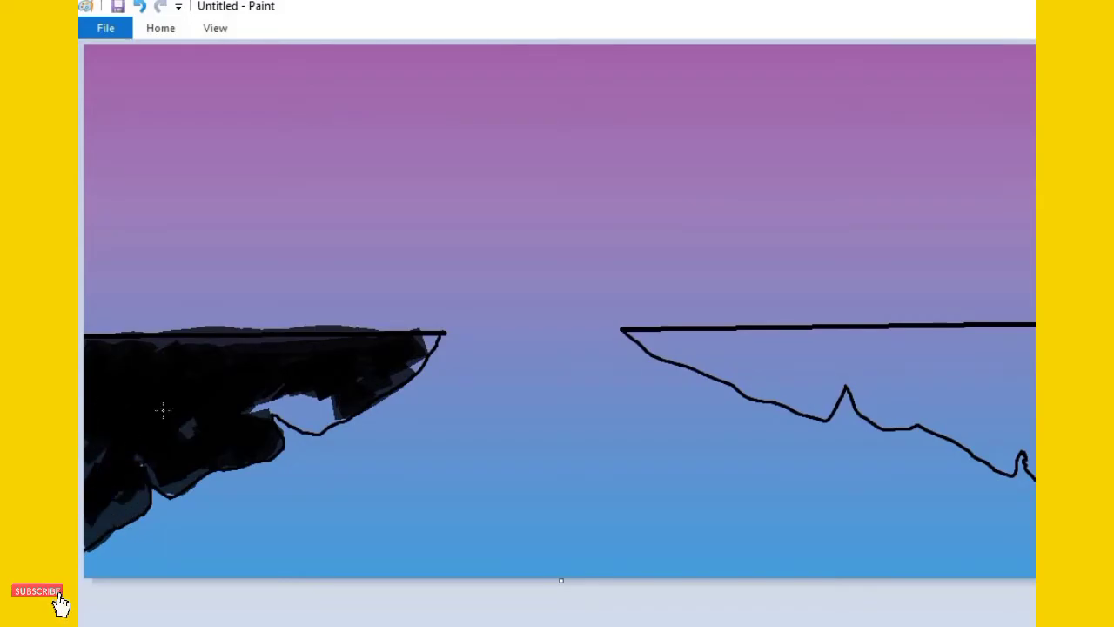
mouse_move(187, 427)
mouse_down()
mouse_move(172, 488)
mouse_move(252, 368)
mouse_move(281, 383)
mouse_move(268, 391)
mouse_move(275, 402)
mouse_move(332, 402)
mouse_move(326, 418)
mouse_move(261, 403)
mouse_up()
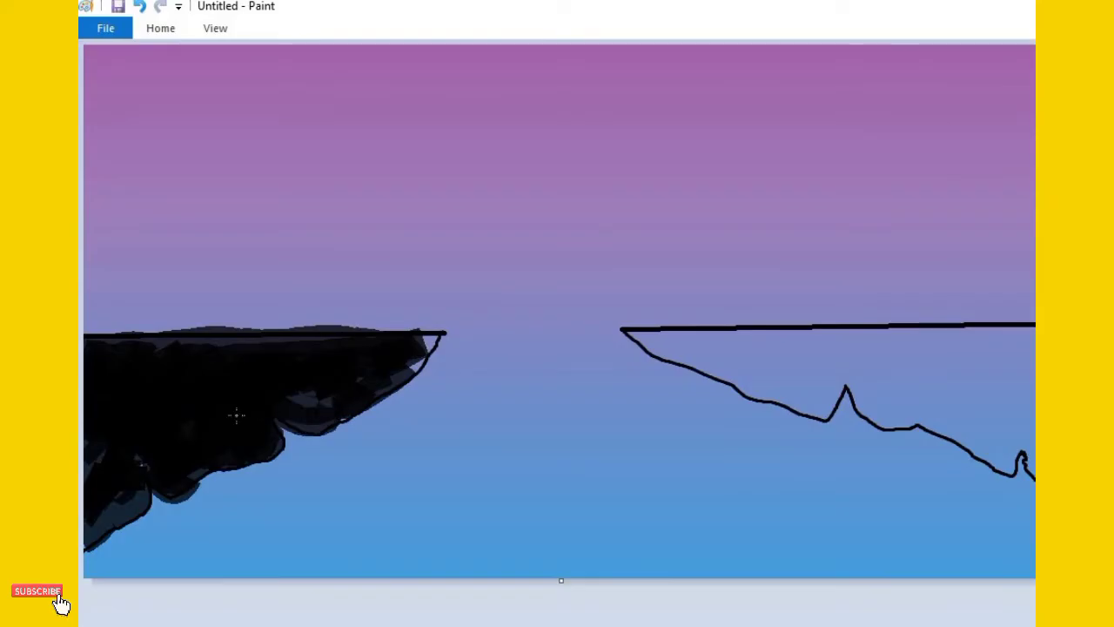
Fill the left cliff's pointed tip solid black with the standard brush
click(181, 24)
click(401, 101)
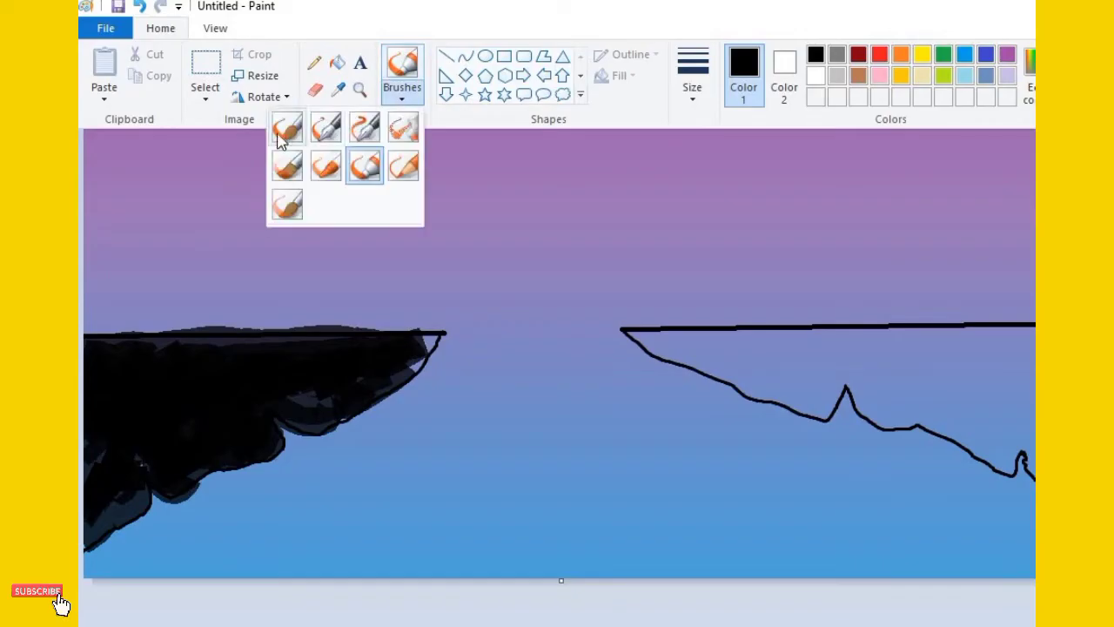
click(289, 129)
drag(425, 349, 430, 345)
Shade the inside of the right cliff black with overlapping semi-transparent strokes
click(160, 28)
click(398, 70)
click(406, 164)
mouse_move(898, 369)
mouse_down()
mouse_move(921, 367)
mouse_move(948, 387)
mouse_move(1031, 392)
mouse_move(936, 409)
mouse_move(890, 351)
mouse_move(979, 344)
mouse_move(914, 345)
mouse_up()
mouse_move(736, 366)
mouse_down()
mouse_move(840, 346)
mouse_move(1022, 343)
mouse_move(955, 341)
mouse_move(1008, 341)
mouse_move(958, 357)
mouse_move(932, 390)
mouse_move(936, 418)
mouse_move(1002, 464)
mouse_move(1025, 451)
mouse_move(1000, 424)
mouse_up()
mouse_move(855, 346)
mouse_down()
mouse_move(805, 345)
mouse_move(858, 371)
mouse_move(873, 407)
mouse_move(928, 411)
mouse_move(904, 378)
mouse_move(886, 386)
mouse_move(854, 353)
mouse_move(859, 336)
mouse_move(890, 339)
mouse_move(660, 342)
mouse_move(810, 405)
mouse_move(823, 404)
mouse_move(840, 365)
mouse_move(789, 378)
mouse_move(817, 392)
mouse_move(756, 352)
mouse_move(641, 343)
mouse_up()
Fill the right cliff's pointed tip solid black with the standard brush
click(333, 94)
click(170, 28)
click(401, 89)
click(300, 125)
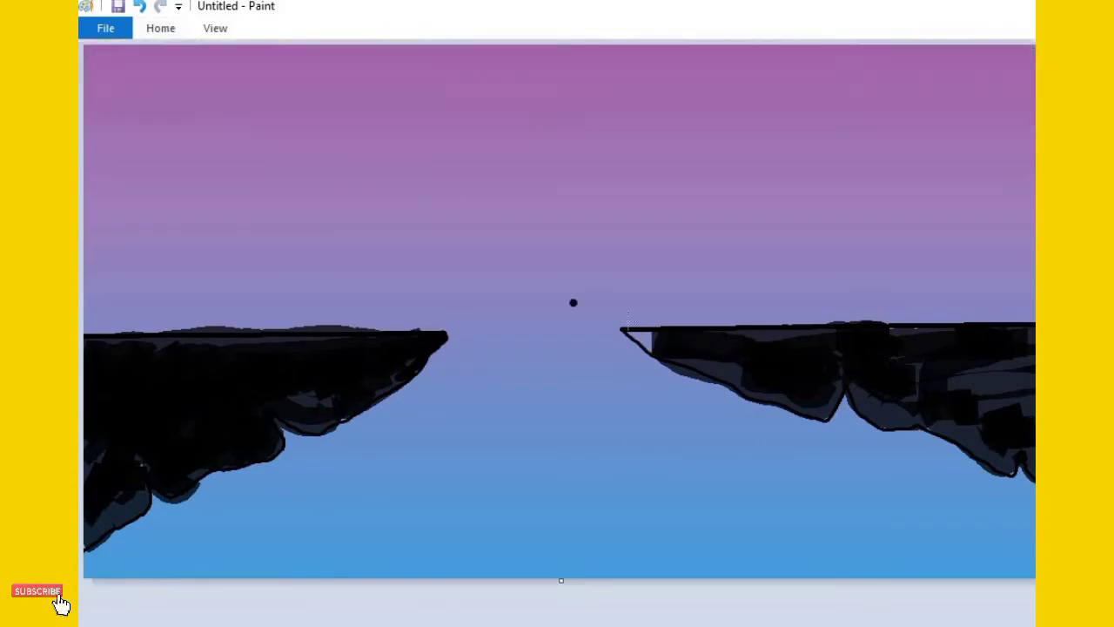
drag(649, 344, 631, 334)
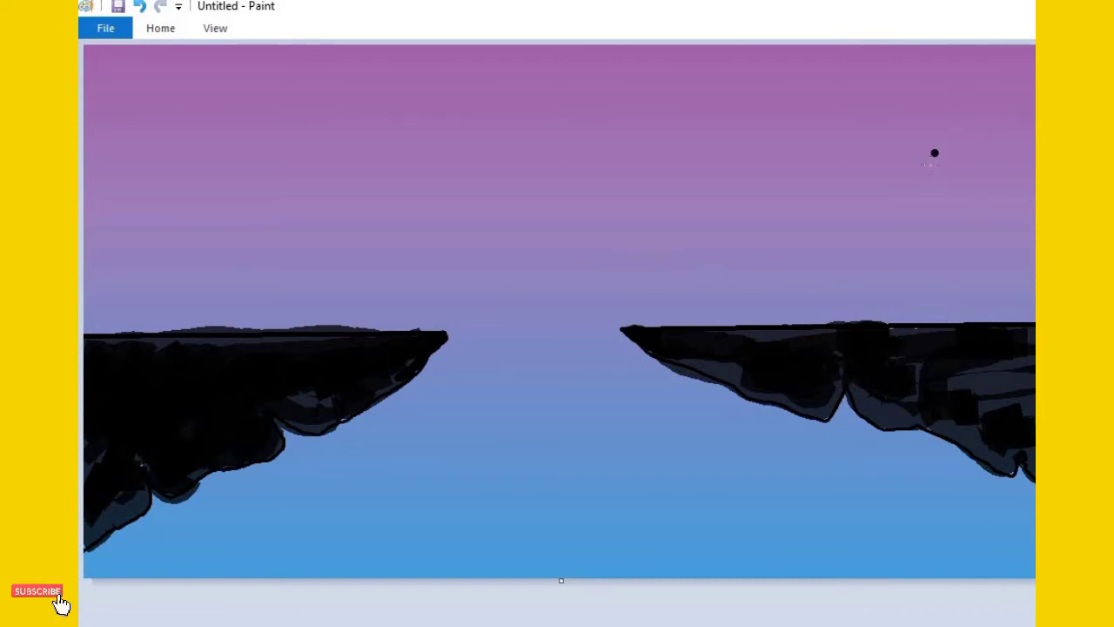
mouse_move(990, 338)
mouse_down()
mouse_move(913, 223)
mouse_move(758, 149)
mouse_move(682, 42)
mouse_up()
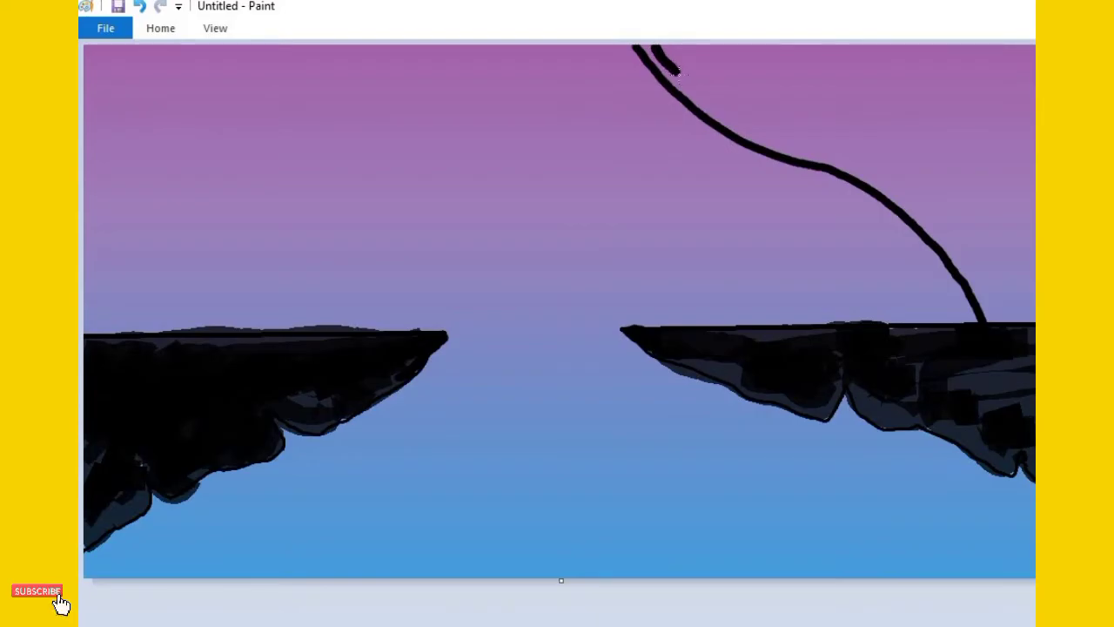
mouse_move(709, 99)
mouse_down()
mouse_move(826, 146)
mouse_move(773, 106)
mouse_move(747, 68)
mouse_up()
key(ctrl+z)
key(ctrl+z)
key(ctrl+z)
Choose a thinner brush size and outline a tree trunk with three branches rising from the right cliff
click(165, 30)
click(692, 88)
click(679, 202)
mouse_move(946, 303)
mouse_down()
mouse_move(883, 236)
mouse_move(713, 102)
mouse_up()
key(ctrl+z)
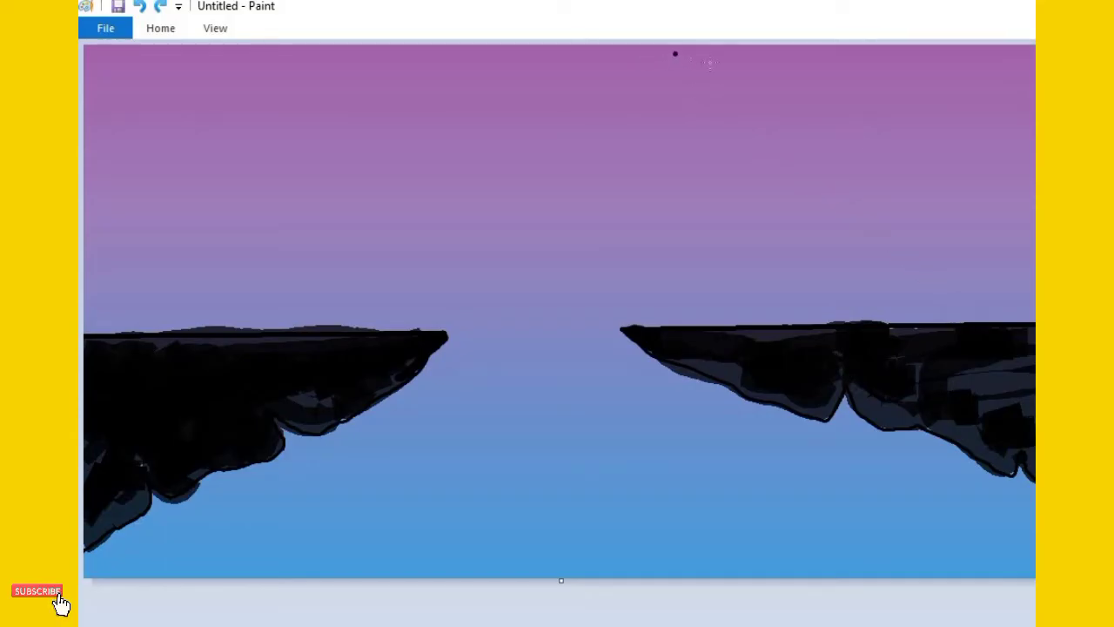
mouse_move(789, 51)
mouse_down()
mouse_move(789, 72)
mouse_move(848, 102)
mouse_move(946, 187)
mouse_move(998, 304)
mouse_up()
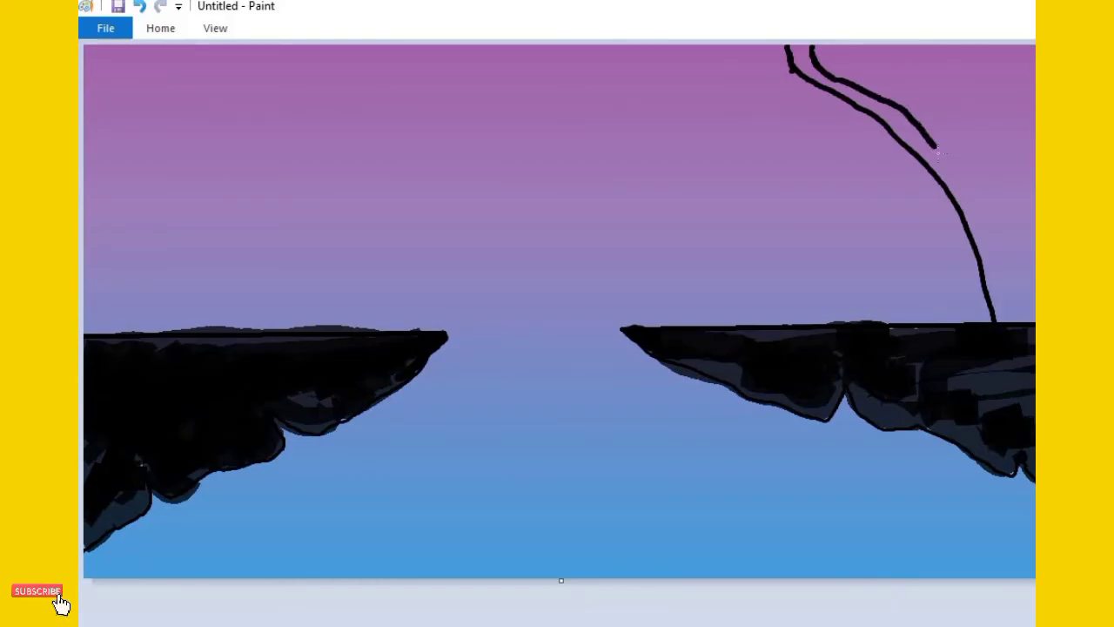
mouse_move(945, 153)
mouse_down()
mouse_move(901, 70)
mouse_move(960, 124)
mouse_move(989, 221)
mouse_move(1013, 115)
mouse_move(1032, 92)
mouse_up()
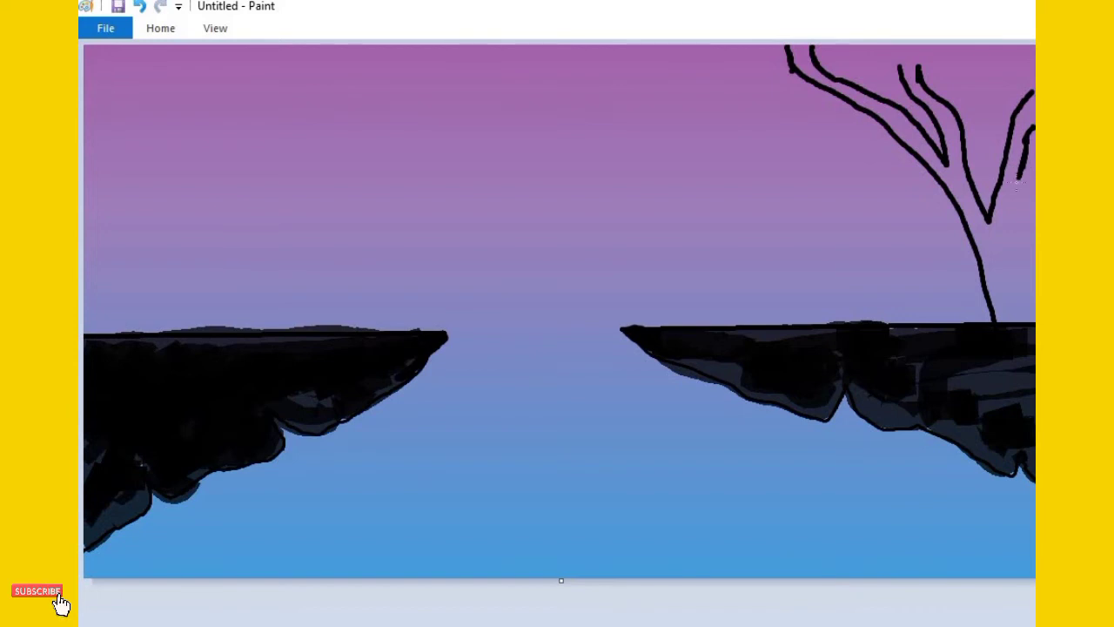
drag(1008, 218, 1017, 307)
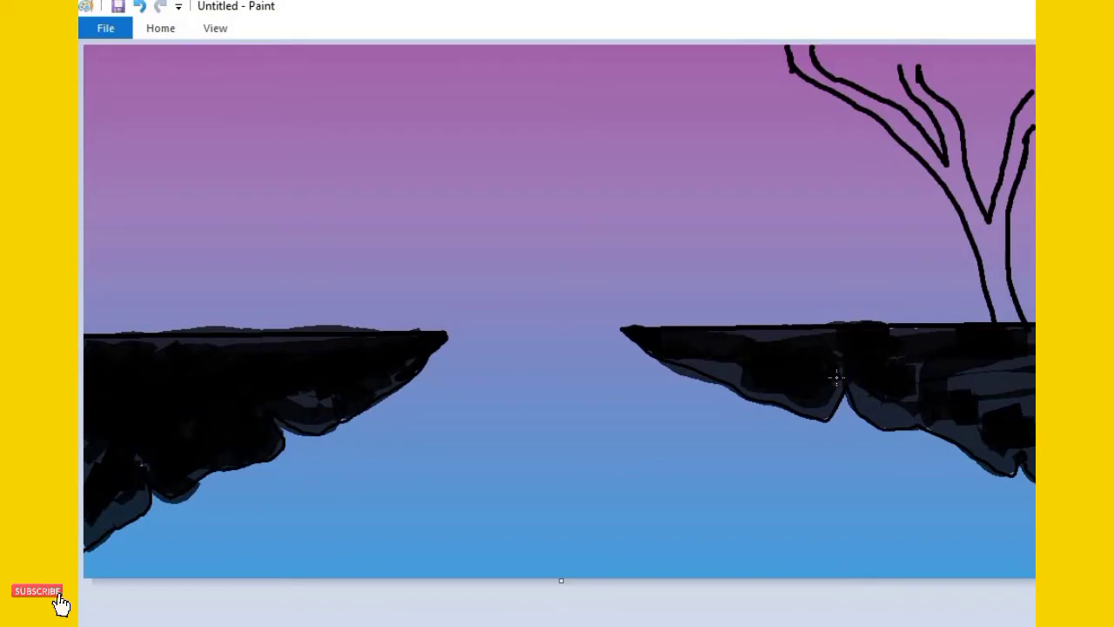
Fill the tree's trunk and branches solid black and add a short twig to the middle branch
mouse_move(1024, 115)
mouse_down()
mouse_move(1011, 162)
mouse_move(1029, 96)
mouse_up()
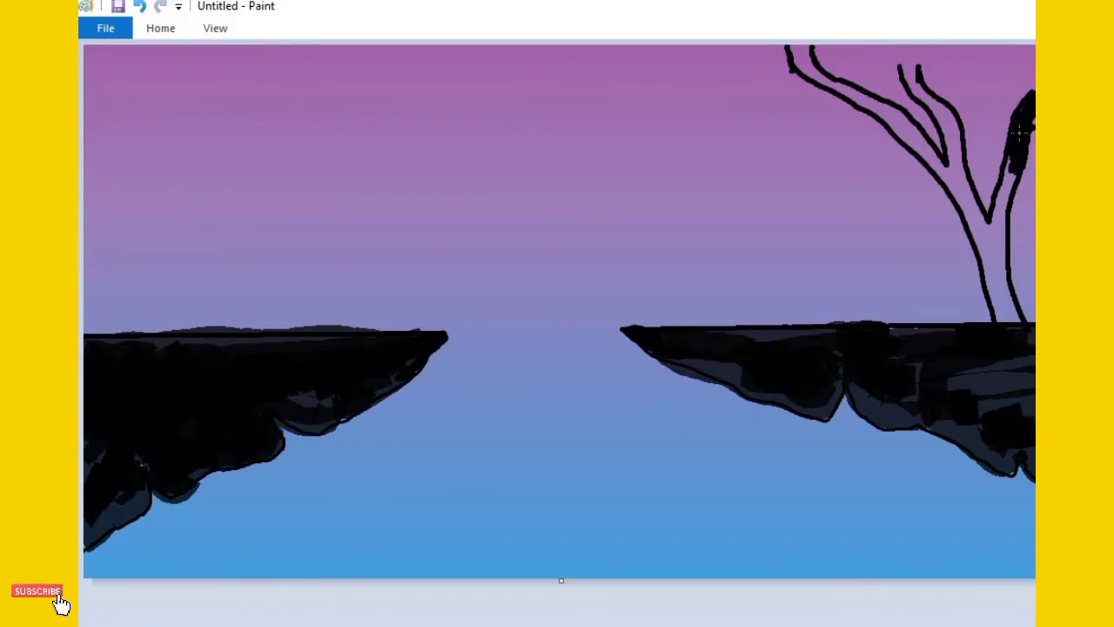
mouse_move(1005, 192)
mouse_down()
mouse_move(1003, 168)
mouse_move(992, 232)
mouse_move(999, 322)
mouse_move(984, 254)
mouse_move(989, 301)
mouse_move(995, 280)
mouse_move(1012, 320)
mouse_move(1003, 217)
mouse_move(992, 245)
mouse_move(980, 225)
mouse_up()
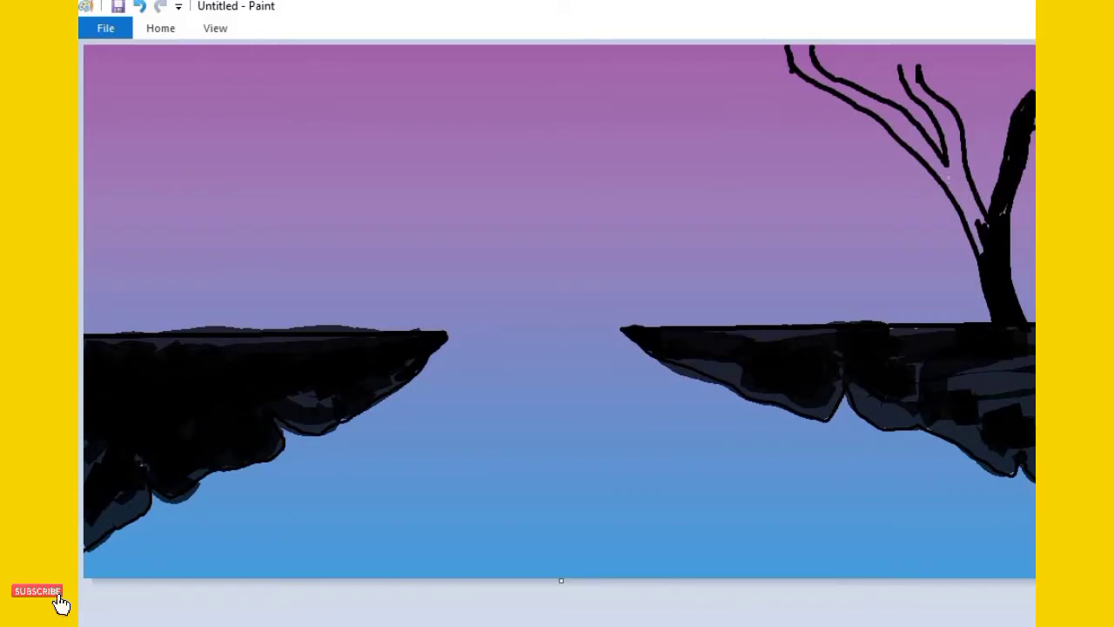
mouse_move(984, 232)
mouse_down()
mouse_move(957, 184)
mouse_move(967, 216)
mouse_move(963, 142)
mouse_move(955, 180)
mouse_move(947, 110)
mouse_move(946, 131)
mouse_move(930, 80)
mouse_move(922, 91)
mouse_move(910, 83)
mouse_move(947, 142)
mouse_move(930, 107)
mouse_up()
mouse_move(947, 179)
mouse_down()
mouse_move(928, 155)
mouse_move(939, 171)
mouse_move(900, 126)
mouse_up()
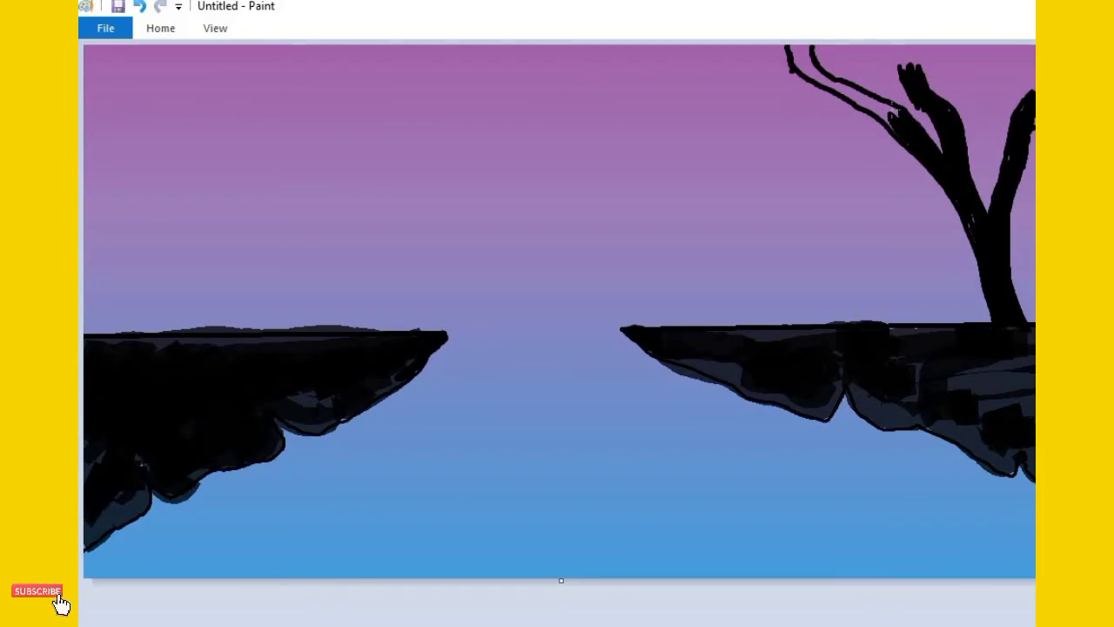
mouse_move(897, 121)
mouse_down()
mouse_move(878, 110)
mouse_move(888, 103)
mouse_up()
mouse_move(790, 42)
mouse_down()
mouse_move(790, 54)
mouse_move(873, 108)
mouse_move(811, 47)
mouse_move(860, 96)
mouse_move(826, 82)
mouse_up()
drag(792, 49, 822, 83)
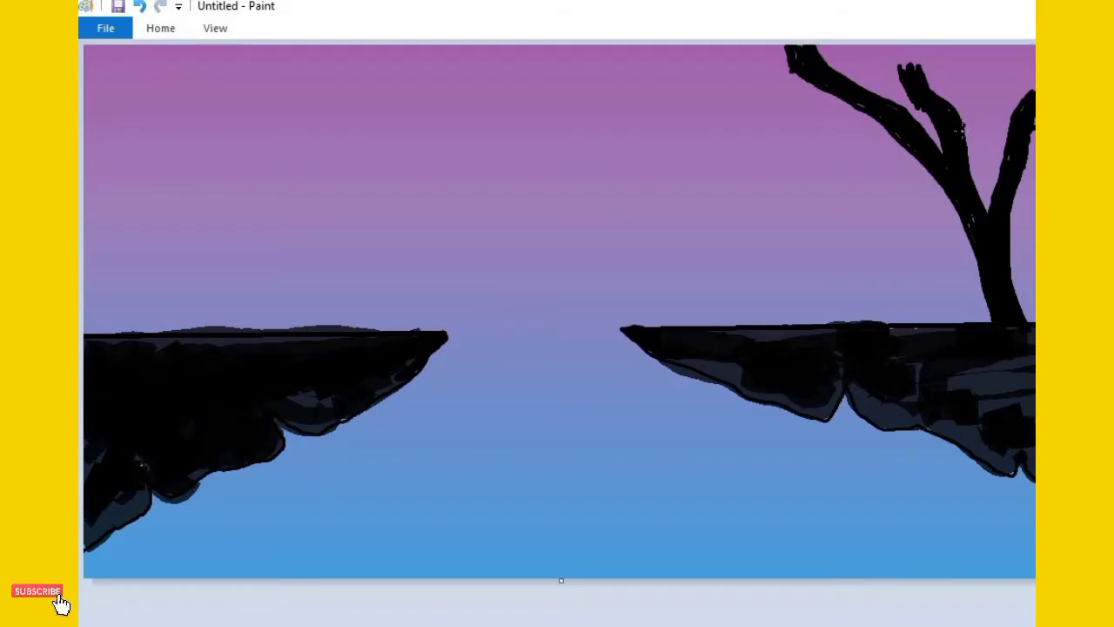
drag(966, 135, 986, 103)
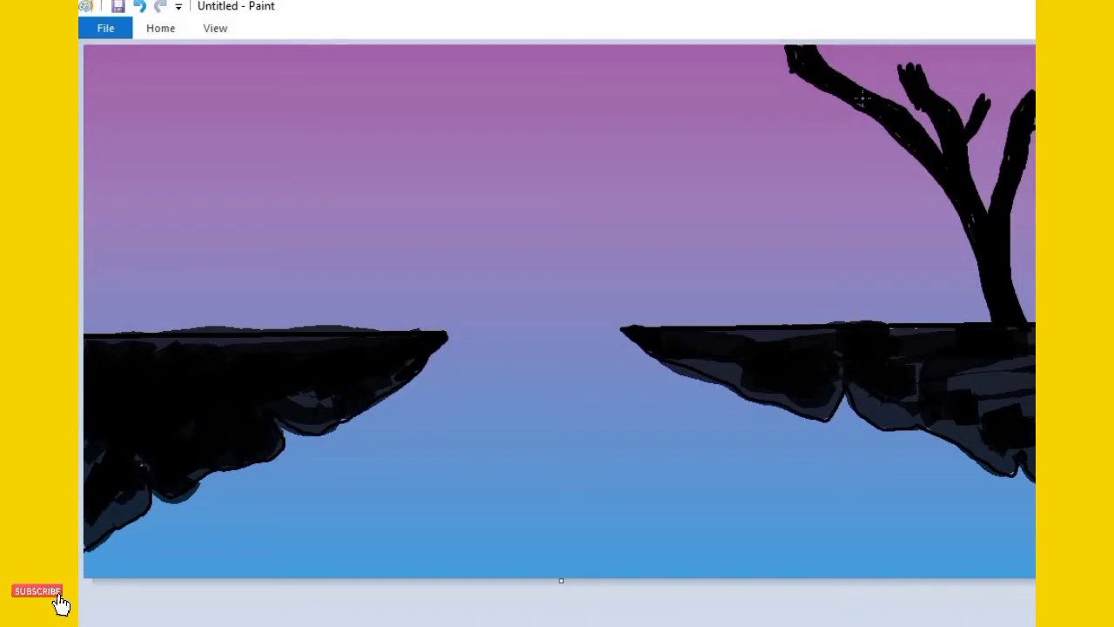
Outline scalloped foliage clumps around the tree's left and right branches, reaching the canvas's upper edge
mouse_move(894, 129)
mouse_down()
mouse_move(799, 152)
mouse_move(776, 144)
mouse_move(739, 89)
mouse_move(698, 90)
mouse_move(689, 45)
mouse_up()
key(ctrl+z)
mouse_move(616, 57)
mouse_down()
mouse_move(690, 125)
mouse_move(736, 115)
mouse_move(792, 176)
mouse_move(827, 154)
mouse_move(860, 169)
mouse_move(888, 135)
mouse_up()
mouse_move(879, 89)
mouse_down()
mouse_move(894, 41)
mouse_move(878, 88)
mouse_up()
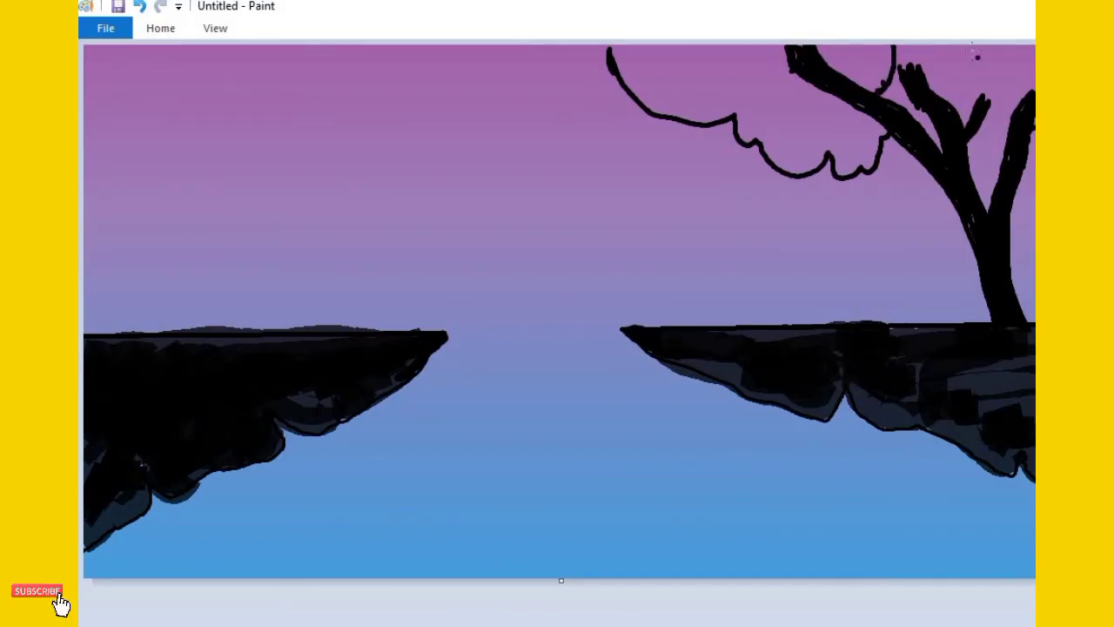
mouse_move(975, 45)
mouse_down()
mouse_move(1026, 126)
mouse_move(1024, 184)
mouse_up()
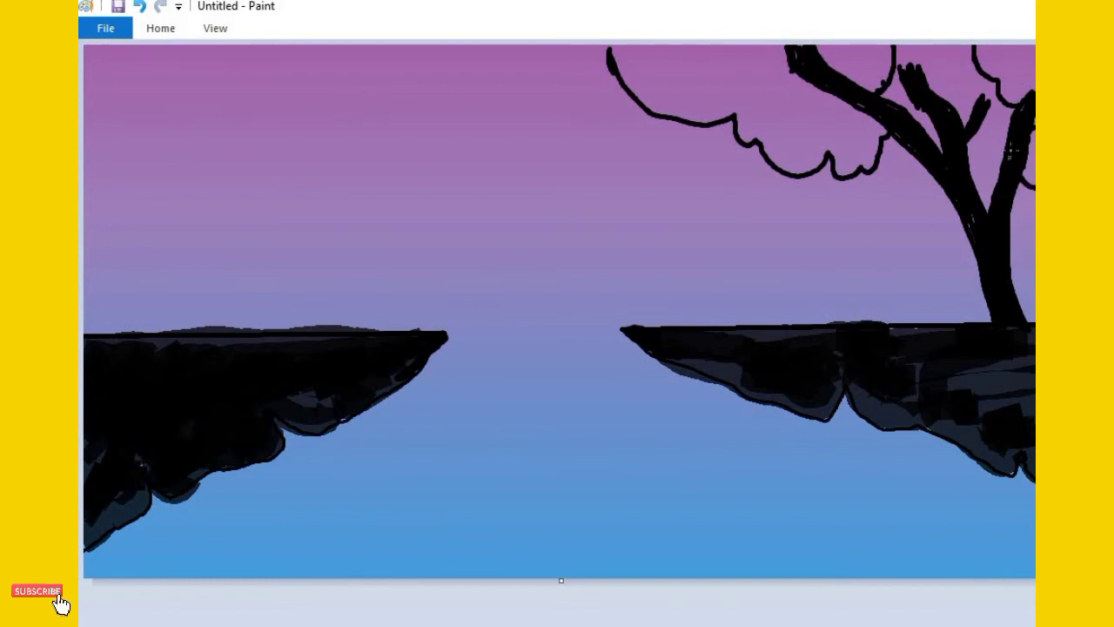
Fill the foliage clumps on the tree's right and left branches solid black with brush strokes
mouse_move(1017, 52)
mouse_down()
mouse_move(1029, 85)
mouse_move(1014, 102)
mouse_up()
mouse_move(1027, 54)
mouse_down()
mouse_move(1002, 76)
mouse_move(985, 41)
mouse_move(977, 57)
mouse_move(1011, 76)
mouse_move(997, 40)
mouse_move(1024, 47)
mouse_up()
drag(1030, 148, 1026, 164)
mouse_move(890, 45)
mouse_down()
mouse_move(879, 77)
mouse_move(881, 37)
mouse_move(876, 81)
mouse_move(862, 76)
mouse_move(847, 94)
mouse_move(878, 29)
mouse_move(841, 70)
mouse_move(873, 23)
mouse_move(828, 57)
mouse_move(845, 16)
mouse_move(822, 78)
mouse_move(832, 102)
mouse_move(849, 89)
mouse_move(869, 130)
mouse_move(880, 129)
mouse_move(871, 155)
mouse_move(863, 144)
mouse_move(845, 166)
mouse_move(867, 160)
mouse_move(839, 172)
mouse_move(837, 149)
mouse_move(810, 163)
mouse_move(760, 145)
mouse_move(778, 168)
mouse_move(826, 164)
mouse_move(765, 150)
mouse_move(784, 164)
mouse_move(821, 162)
mouse_move(825, 61)
mouse_up()
mouse_move(672, 75)
mouse_down()
mouse_move(626, 41)
mouse_move(747, 37)
mouse_move(648, 42)
mouse_move(616, 54)
mouse_up()
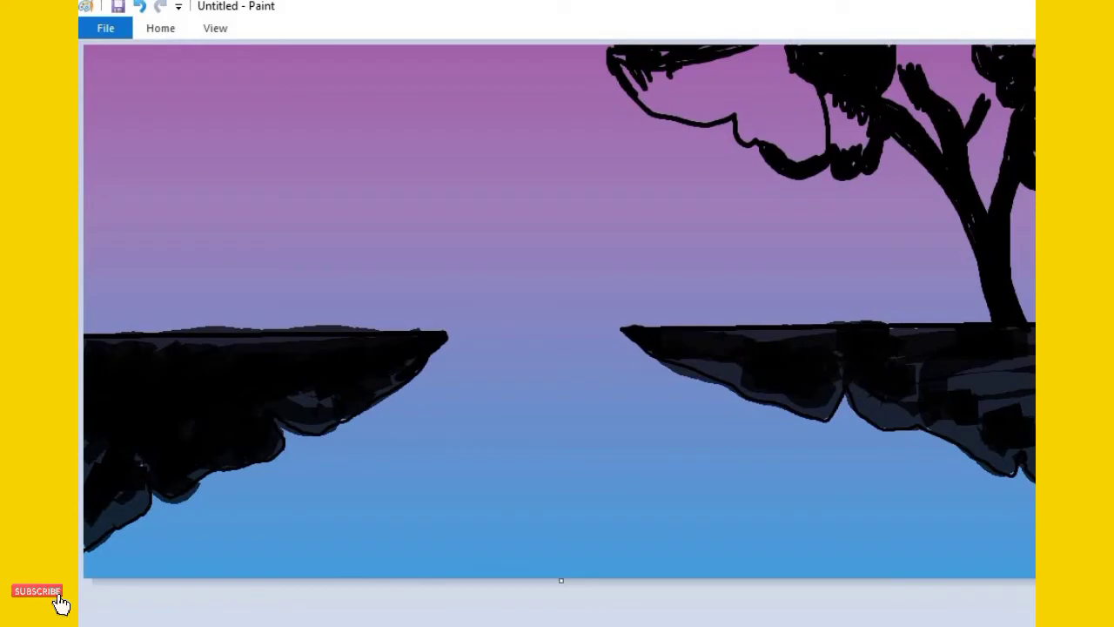
mouse_move(818, 120)
mouse_down()
mouse_move(840, 102)
mouse_move(853, 113)
mouse_move(840, 139)
mouse_move(862, 113)
mouse_move(851, 150)
mouse_move(836, 150)
mouse_move(844, 125)
mouse_move(818, 159)
mouse_move(827, 130)
mouse_move(803, 155)
mouse_move(792, 150)
mouse_move(831, 92)
mouse_move(784, 154)
mouse_move(814, 114)
mouse_move(799, 135)
mouse_move(807, 119)
mouse_move(792, 117)
mouse_move(777, 146)
mouse_move(833, 77)
mouse_move(783, 133)
mouse_move(769, 137)
mouse_move(819, 79)
mouse_move(756, 135)
mouse_move(740, 118)
mouse_move(742, 129)
mouse_move(794, 80)
mouse_move(753, 118)
mouse_move(784, 87)
mouse_move(799, 94)
mouse_move(799, 213)
mouse_move(766, 95)
mouse_move(742, 114)
mouse_move(779, 56)
mouse_move(661, 86)
mouse_move(664, 51)
mouse_move(611, 44)
mouse_move(656, 111)
mouse_move(701, 116)
mouse_move(725, 114)
mouse_up()
mouse_move(777, 68)
mouse_down()
mouse_move(720, 101)
mouse_move(705, 89)
mouse_move(752, 58)
mouse_move(686, 81)
mouse_move(691, 55)
mouse_move(659, 59)
mouse_move(664, 82)
mouse_move(663, 64)
mouse_move(734, 57)
mouse_move(678, 103)
mouse_up()
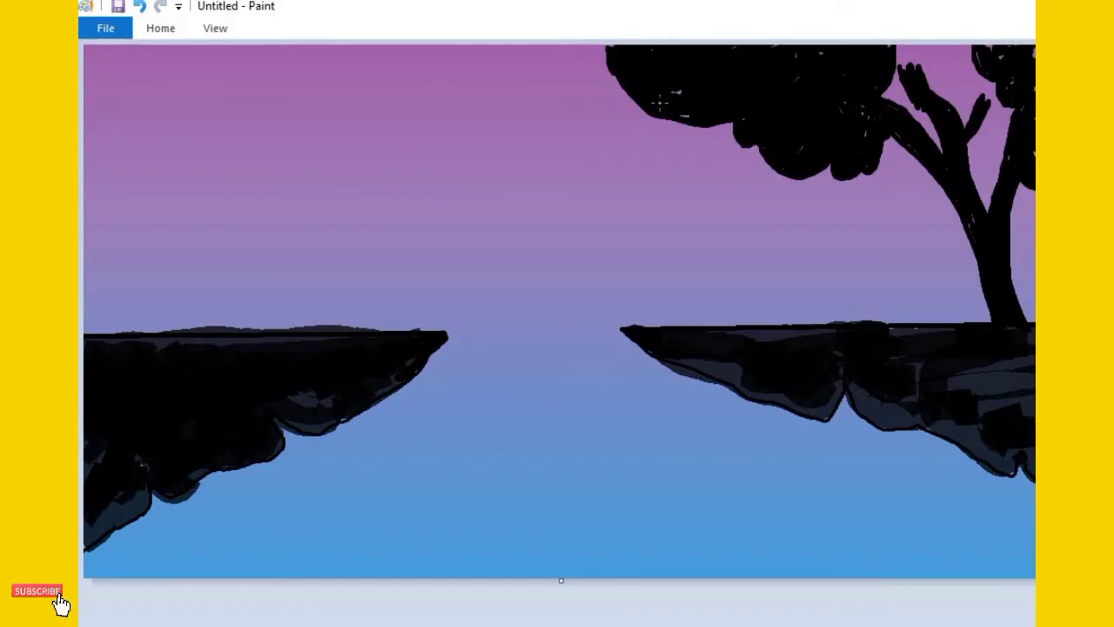
Extend the solid black foliage across the tip of the tree's middle branch up to the canvas's upper edge
mouse_move(933, 97)
mouse_down()
mouse_move(966, 32)
mouse_move(936, 77)
mouse_move(949, 68)
mouse_move(938, 67)
mouse_move(945, 48)
mouse_move(902, 59)
mouse_move(934, 42)
mouse_up()
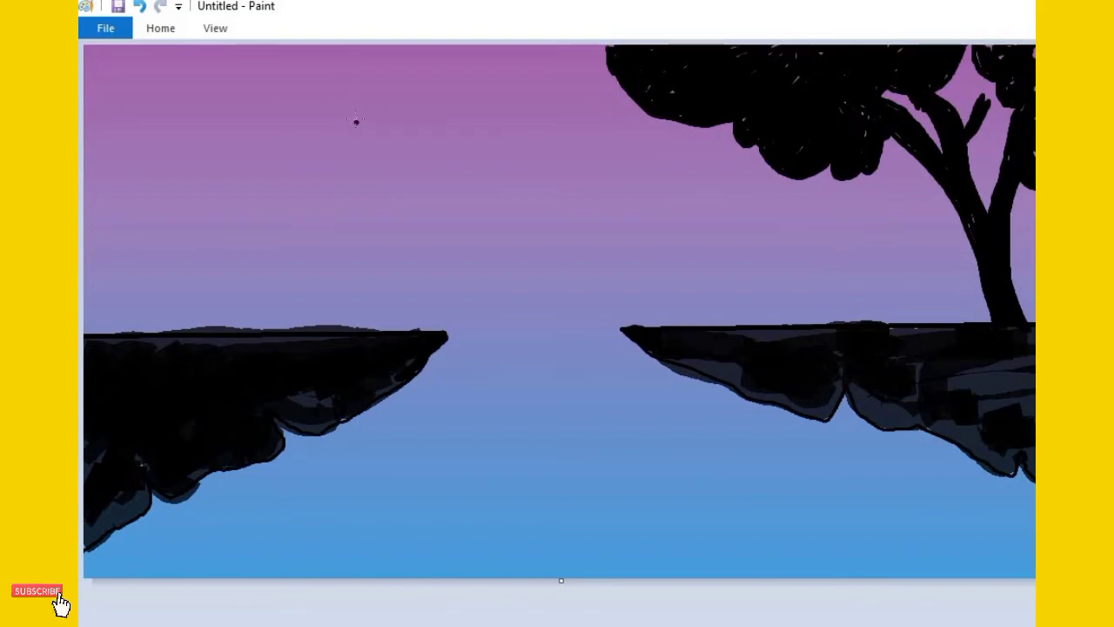
Try drawing a tall black outlined ellipse in the sky between the cliffs, and undo it
click(174, 29)
click(180, 26)
click(179, 27)
click(784, 76)
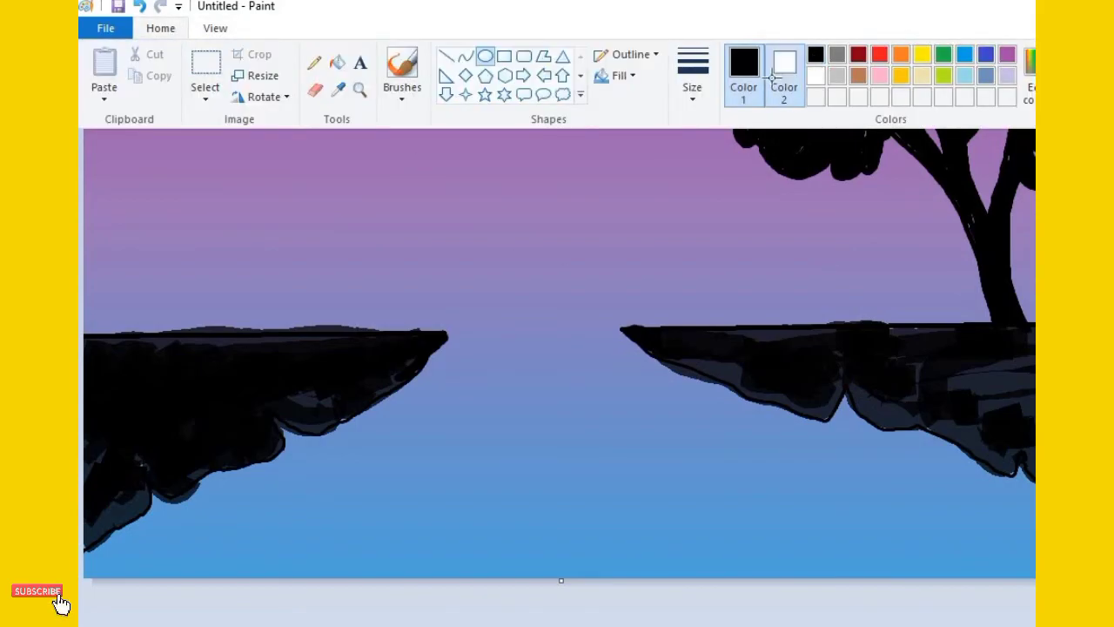
click(177, 29)
click(823, 73)
drag(464, 110, 555, 243)
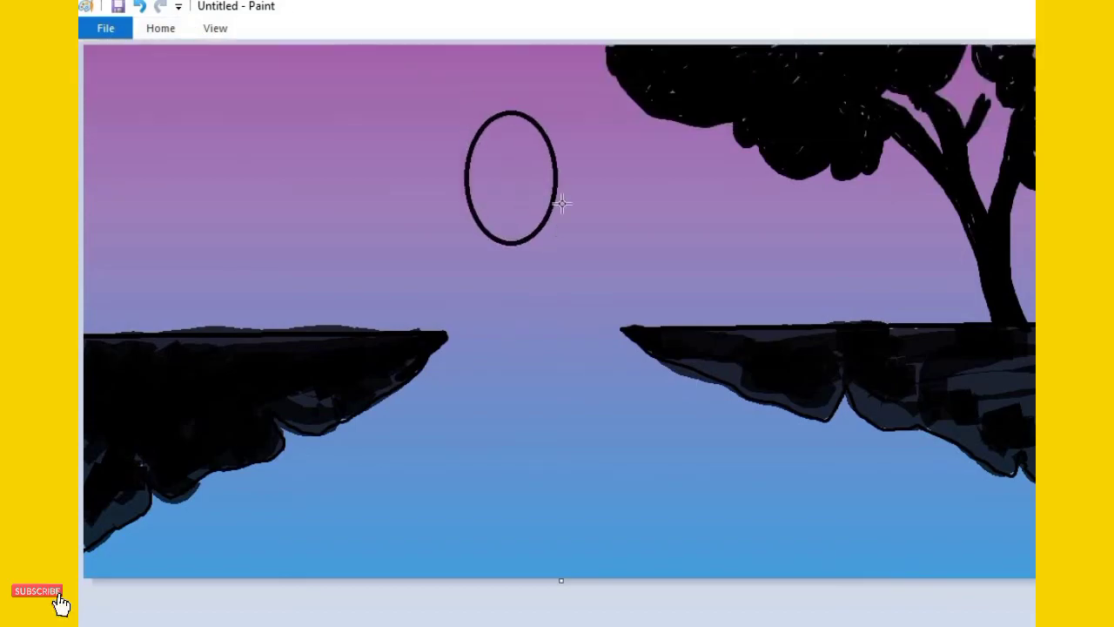
key(ctrl+z)
Set the ellipse shape's fill to Solid color
click(162, 26)
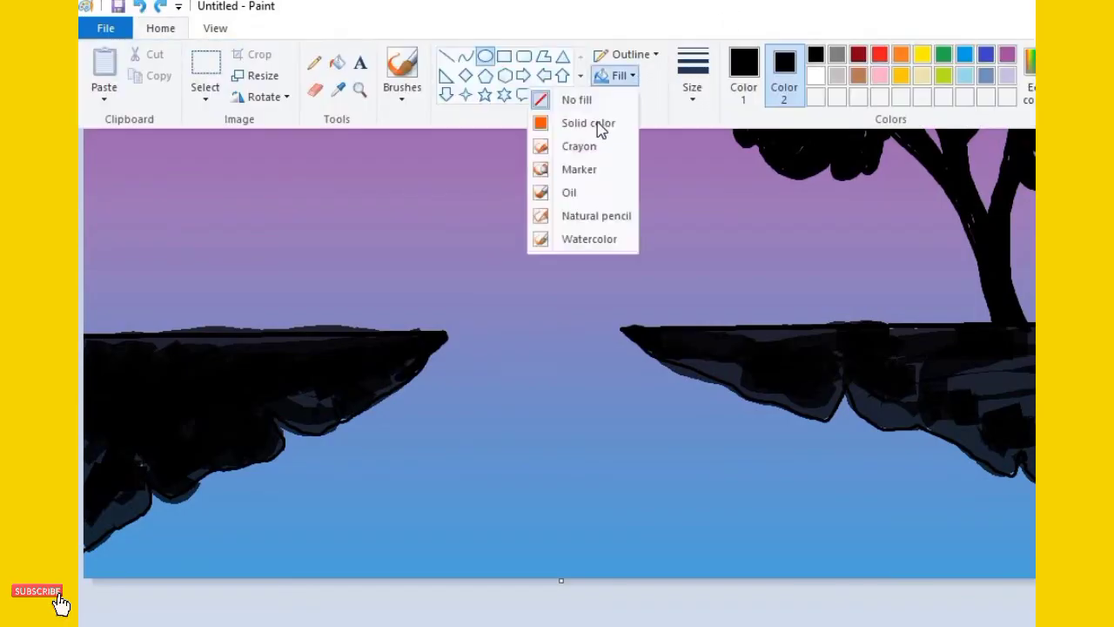
click(634, 78)
click(583, 123)
Try placing a large filled ellipse in the sky between the cliffs, and undo it
drag(373, 110, 712, 430)
drag(522, 287, 336, 220)
key(ctrl+z)
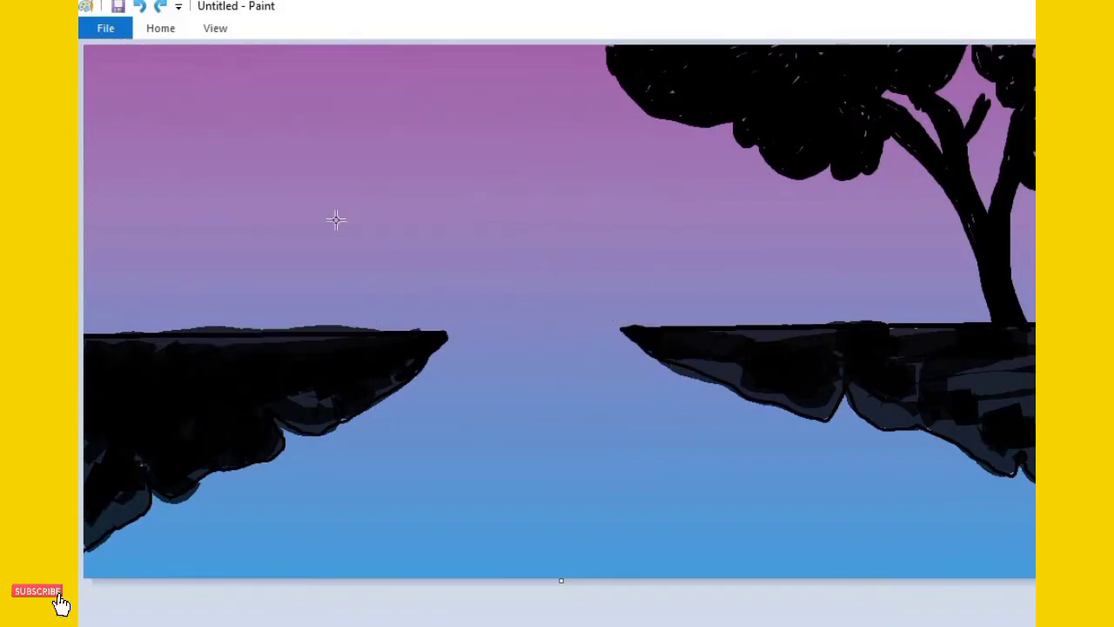
Set both the outline and fill colors to white and place a large filled circle as the moon above the left cliff
click(160, 27)
click(816, 76)
click(160, 28)
click(744, 74)
click(160, 28)
click(817, 76)
mouse_move(375, 118)
mouse_down()
mouse_move(511, 263)
mouse_move(617, 336)
mouse_up()
drag(482, 228, 270, 194)
mouse_move(348, 273)
mouse_down()
mouse_move(385, 304)
mouse_move(353, 289)
mouse_up()
key(Escape)
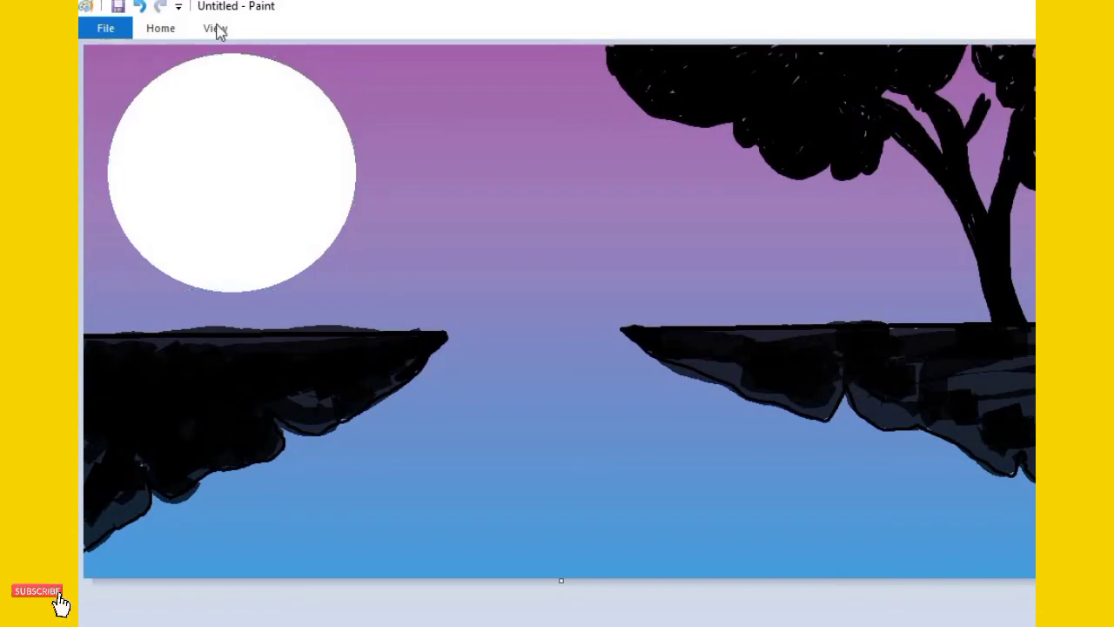
Dot small white stars across the sky around the moon and tree with the Pencil tool
click(163, 28)
click(319, 57)
drag(560, 70, 562, 73)
click(625, 127)
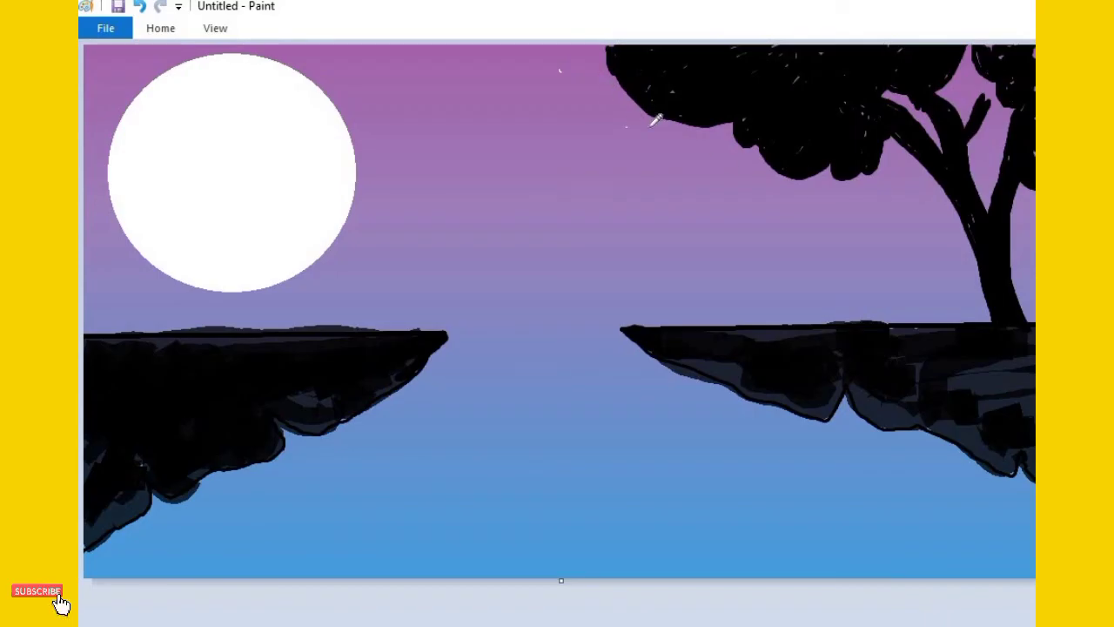
click(902, 171)
click(1021, 214)
click(676, 189)
click(448, 182)
click(420, 75)
click(535, 145)
click(354, 80)
click(370, 236)
click(116, 77)
click(94, 193)
click(119, 245)
Switch the pencil color to black and sketch thin roots hanging from the underside of the right cliff
click(155, 33)
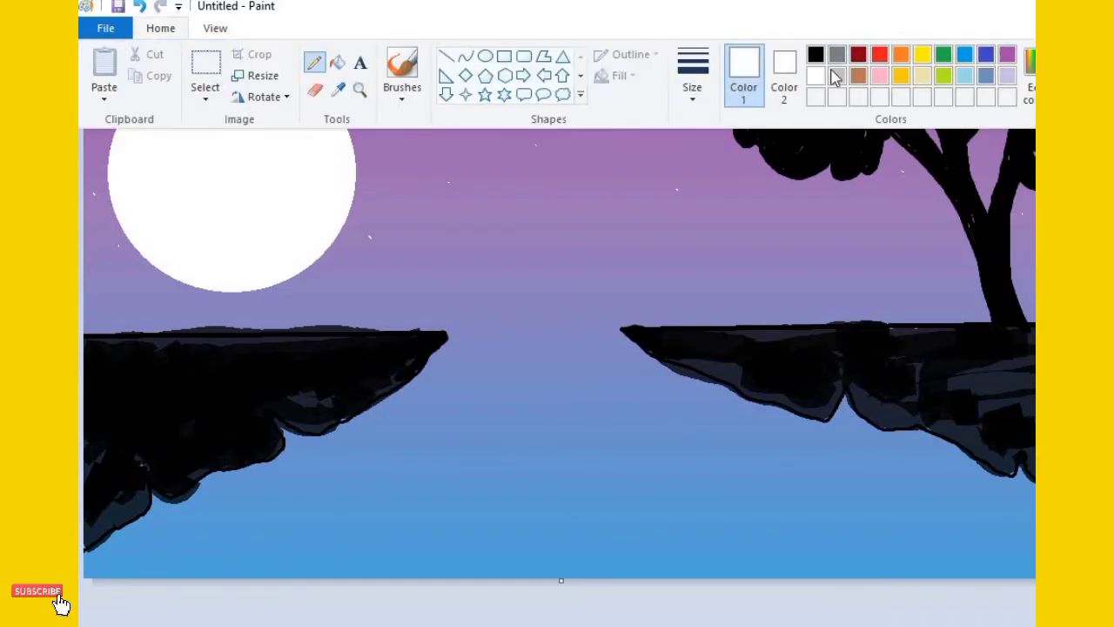
mouse_move(942, 457)
mouse_down()
mouse_move(943, 429)
mouse_move(939, 458)
mouse_move(944, 442)
mouse_move(1011, 492)
mouse_up()
drag(889, 434, 890, 450)
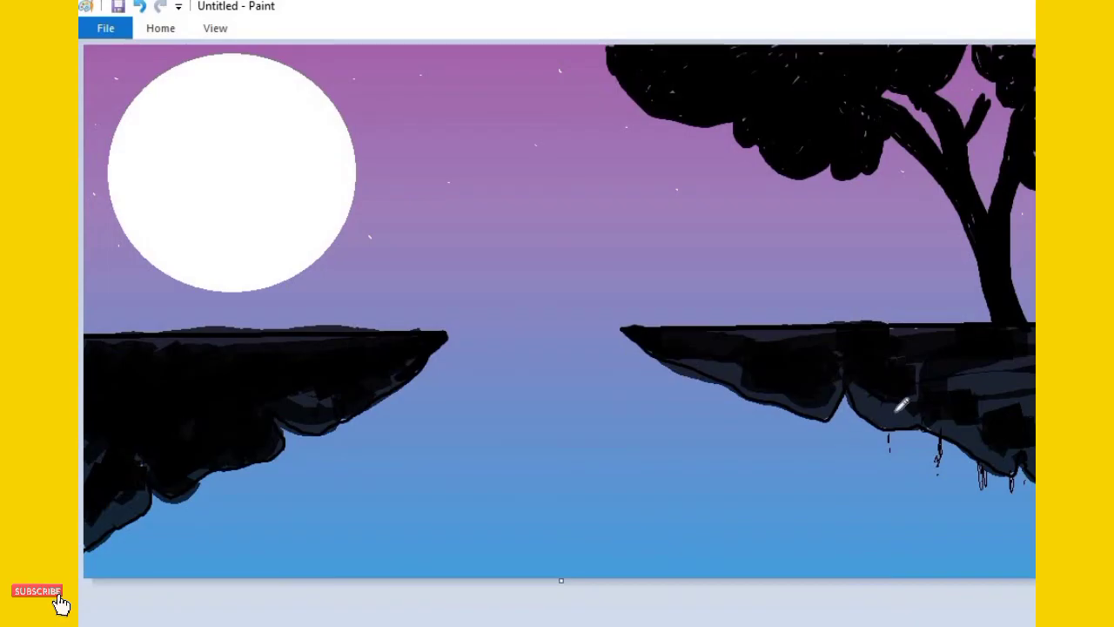
drag(890, 436, 886, 451)
mouse_move(912, 437)
mouse_down()
mouse_move(910, 451)
mouse_move(918, 435)
mouse_up()
Try sketching grass blades on the far left of the left cliff's surface, and undo them
mouse_move(110, 332)
mouse_down()
mouse_move(85, 302)
mouse_move(123, 315)
mouse_move(142, 279)
mouse_move(141, 311)
mouse_move(144, 294)
mouse_move(161, 314)
mouse_move(184, 289)
mouse_move(173, 328)
mouse_up()
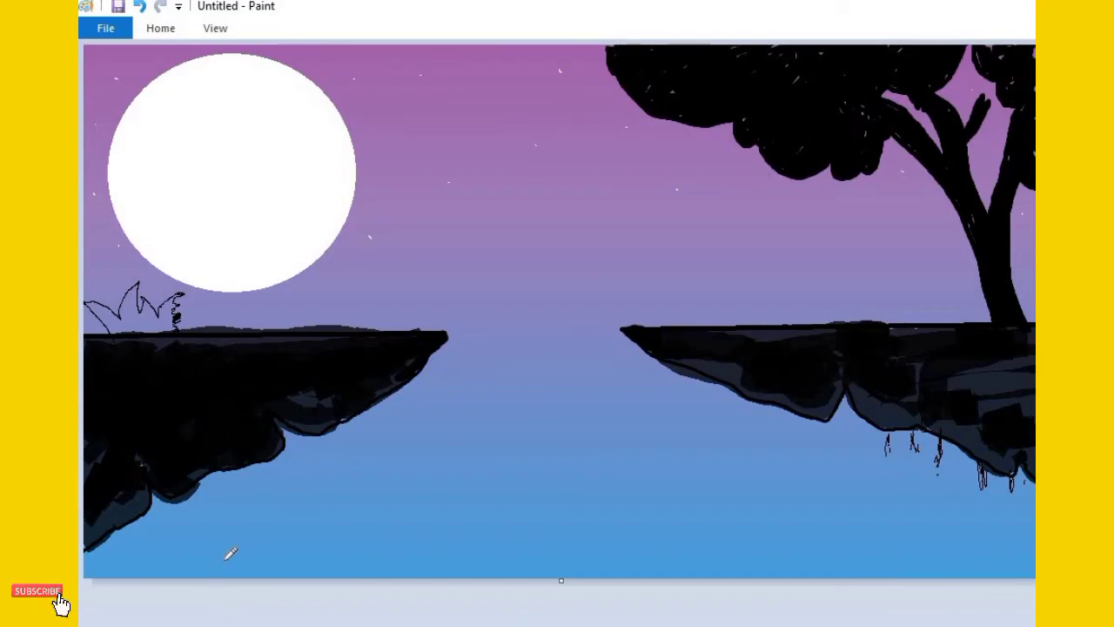
key(ctrl+z)
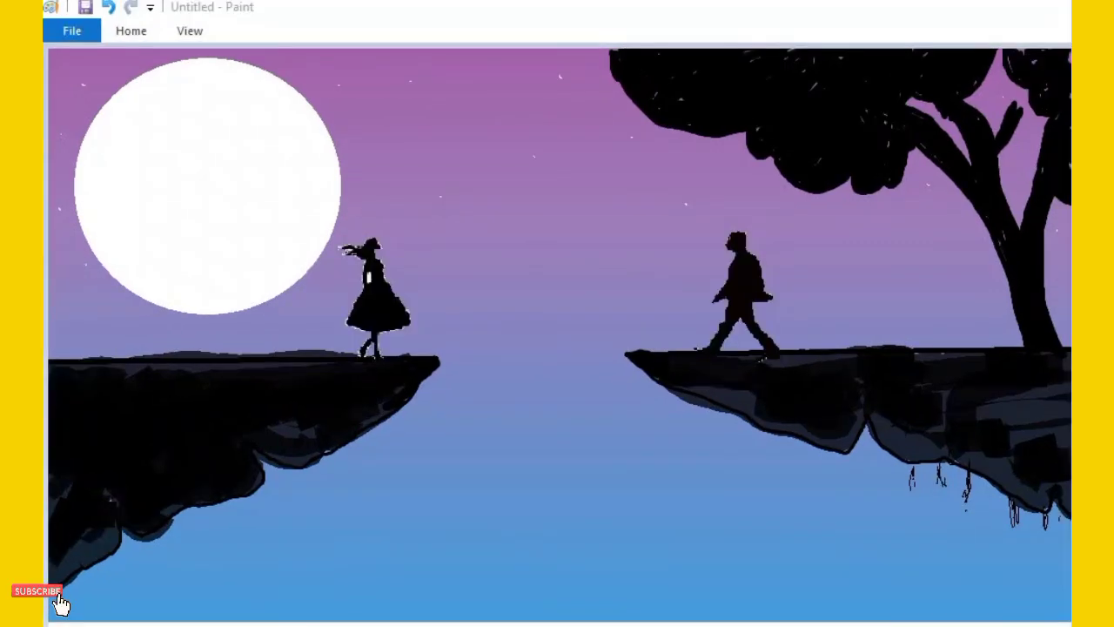